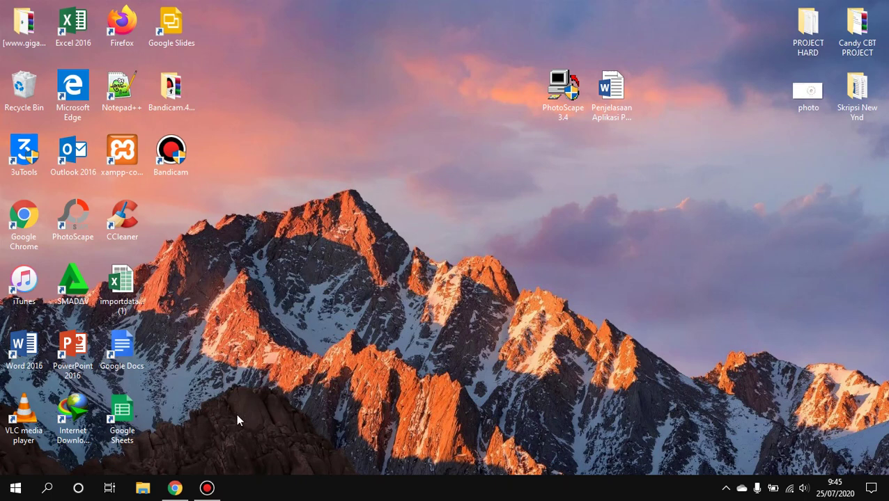
Restore the Chrome window showing the Google search results for 'photoscape'
left_click(175, 488)
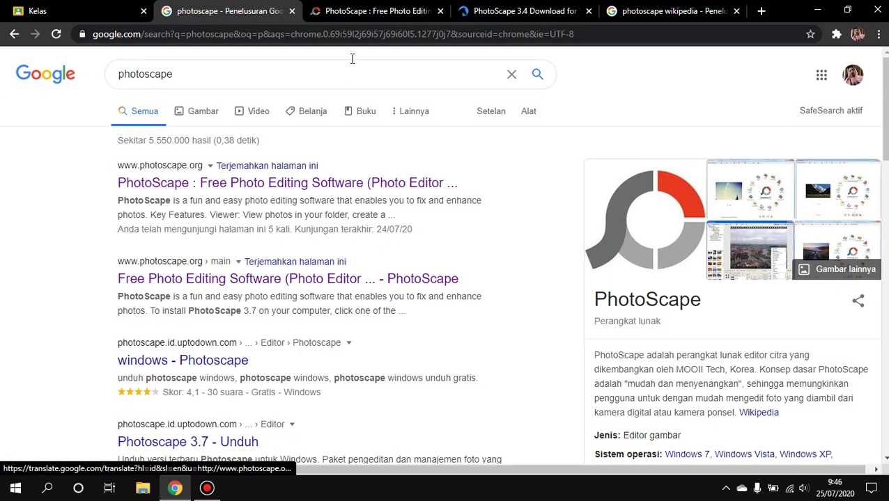
Look over the PhotoScape download and FileHorse PhotoScape 3.4 tabs, then go to the wikipedia results
left_click(361, 6)
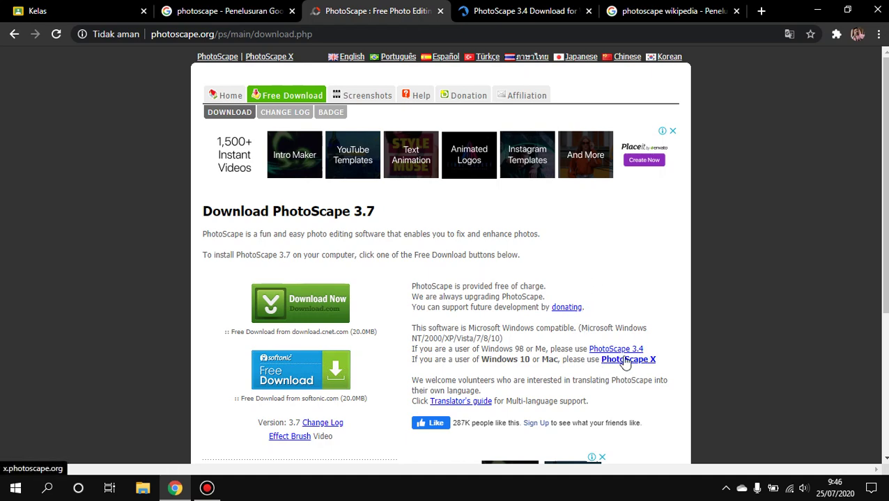
left_click(531, 11)
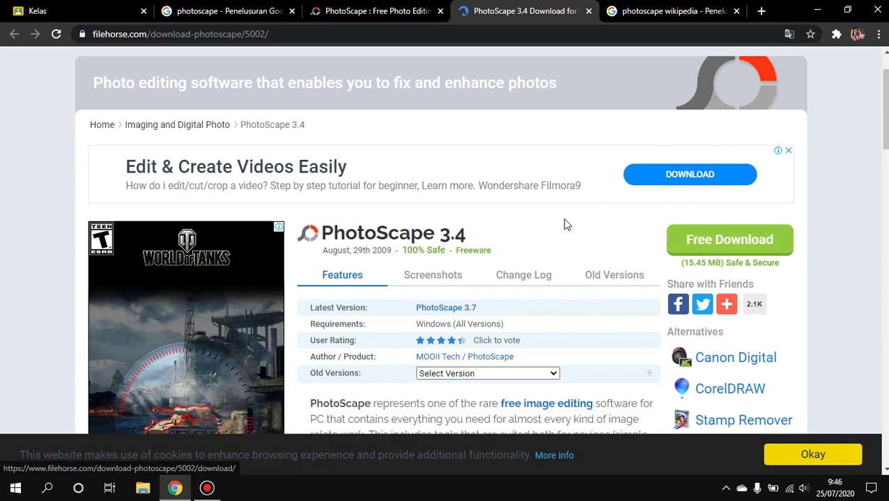
left_click(818, 10)
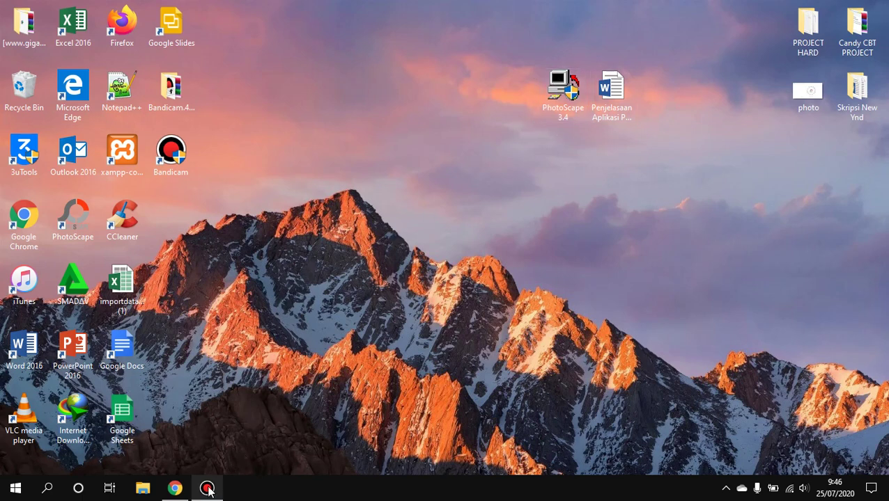
left_click(176, 490)
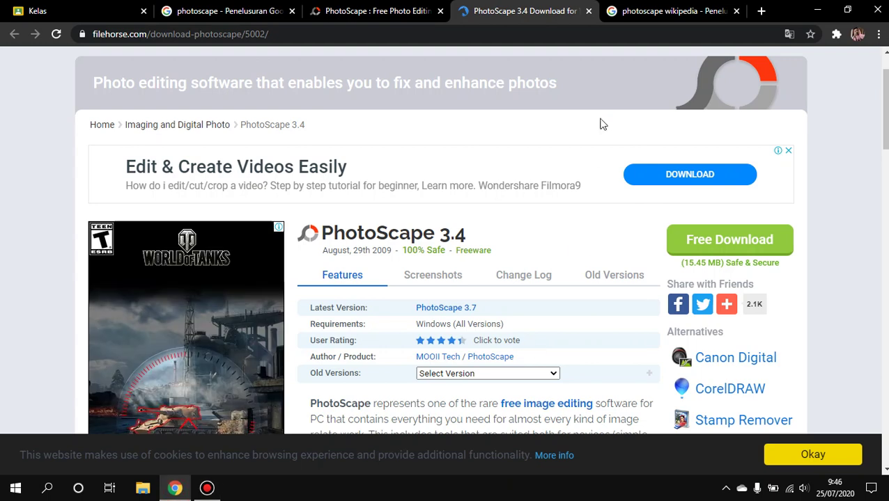
left_click(635, 9)
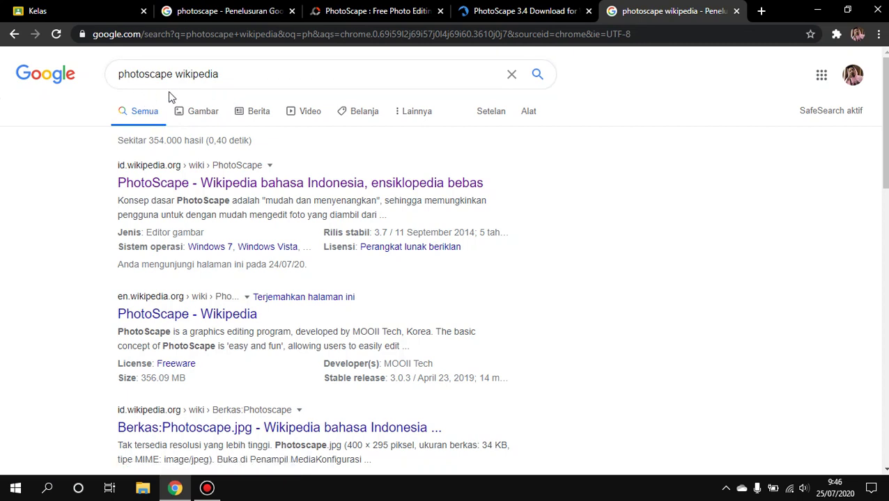
Open the first Wikipedia result, the Indonesian PhotoScape article, in a new tab
right_click(278, 186)
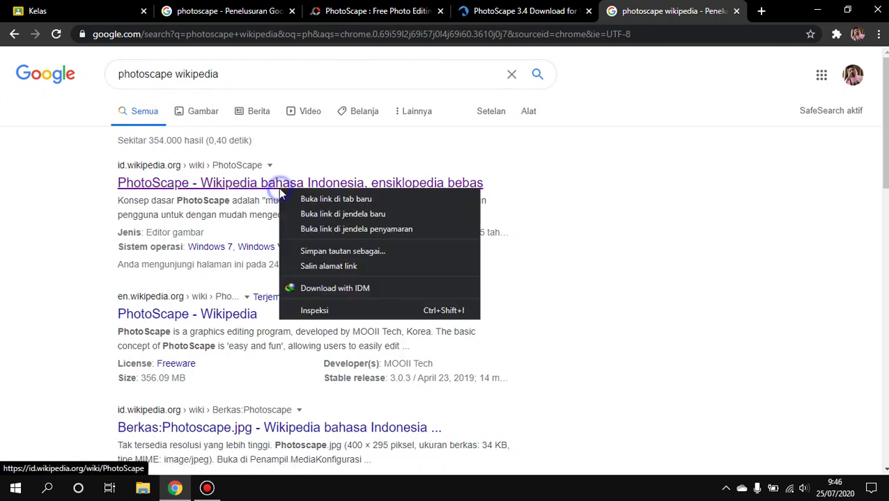
left_click(293, 197)
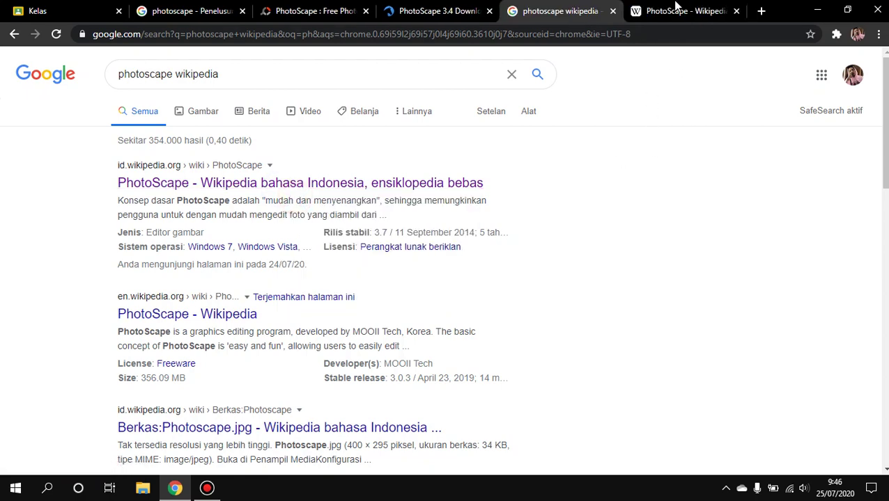
left_click(673, 11)
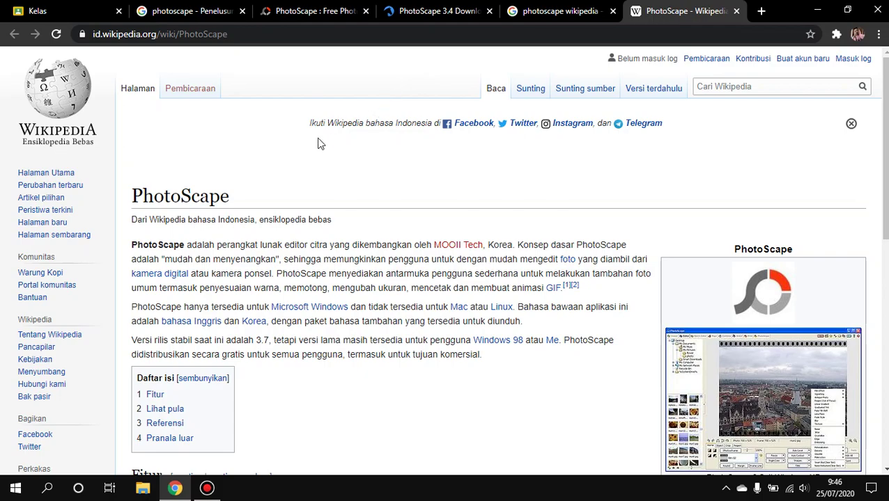
Read through the article showing stable release 3.7 and developer MOOII Tech, then minimise Chrome
scroll(284, 160, "down", 1)
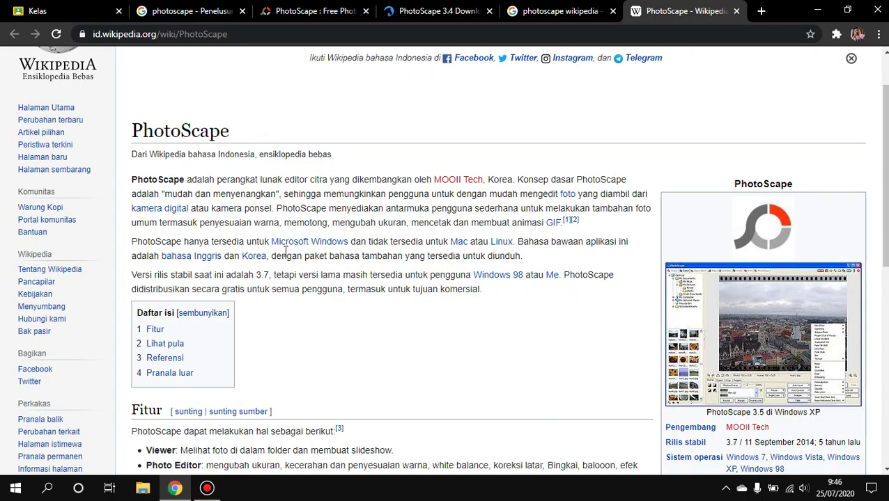
scroll(282, 243, "down", 2)
scroll(269, 224, "up", 3)
scroll(257, 282, "down", 2)
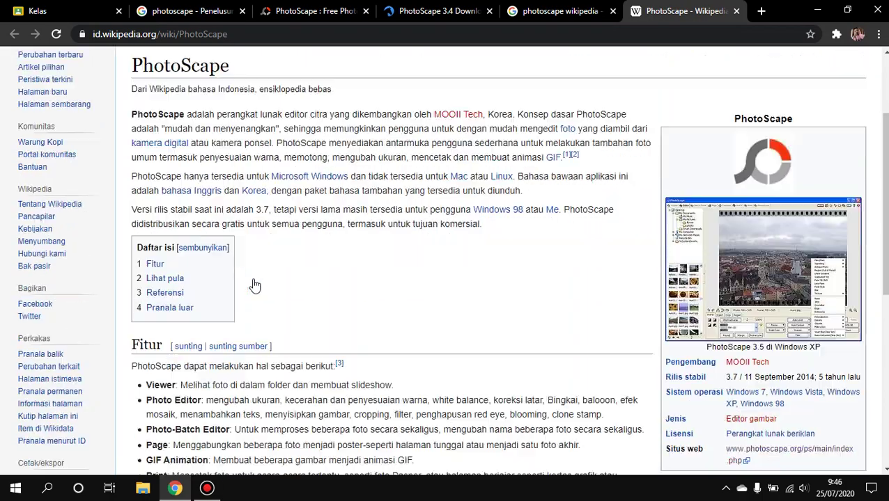
scroll(255, 285, "down", 3)
scroll(261, 279, "up", 3)
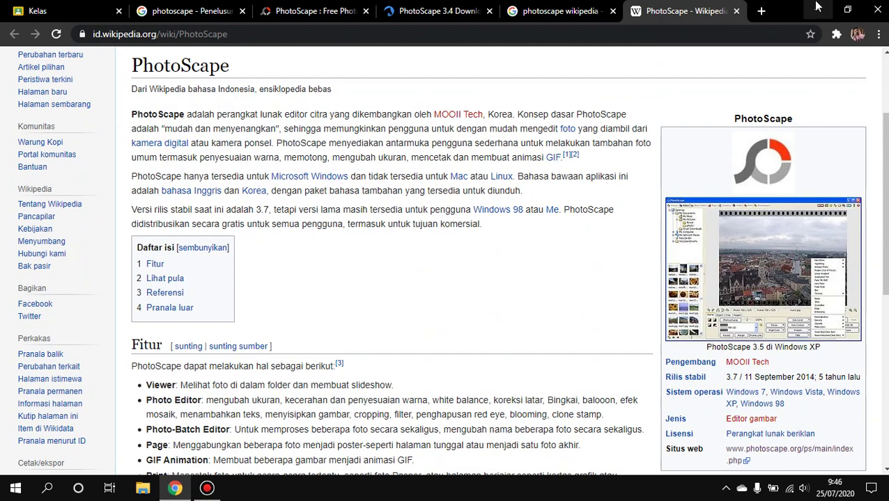
left_click(817, 10)
Open the Penjelasaan Aplikasi PhotoScape document in Word, review its features list, then minimise it
double_click(622, 105)
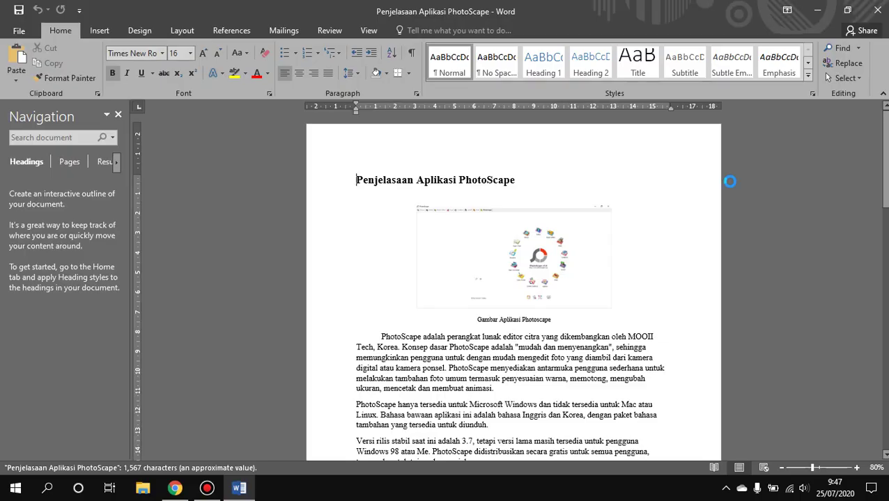
scroll(561, 206, "down", 3)
scroll(557, 208, "down", 8)
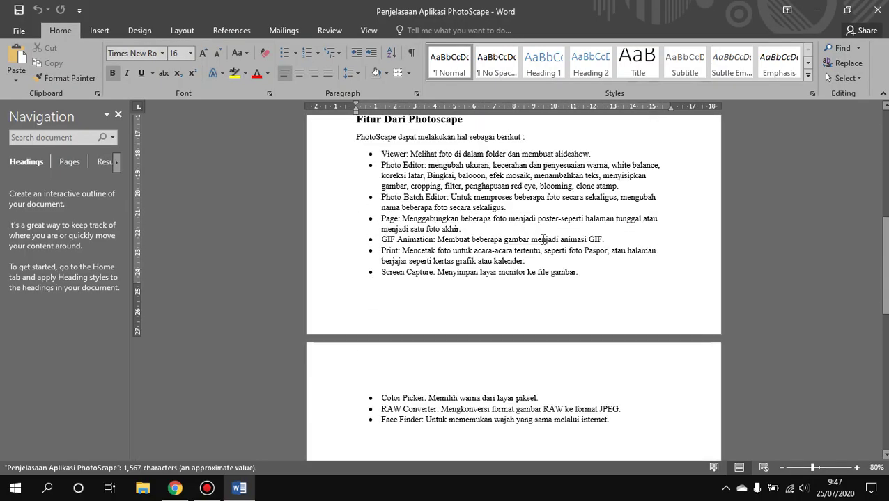
scroll(554, 272, "up", 7)
scroll(554, 273, "up", 3)
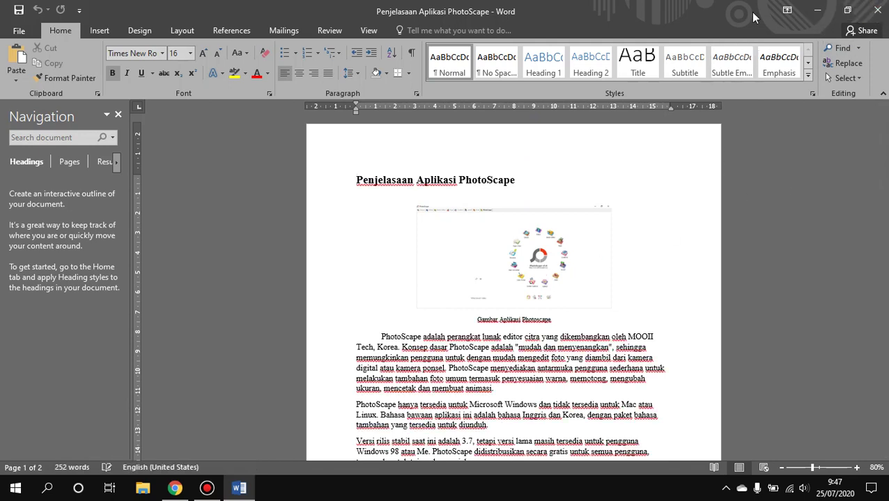
left_click(817, 10)
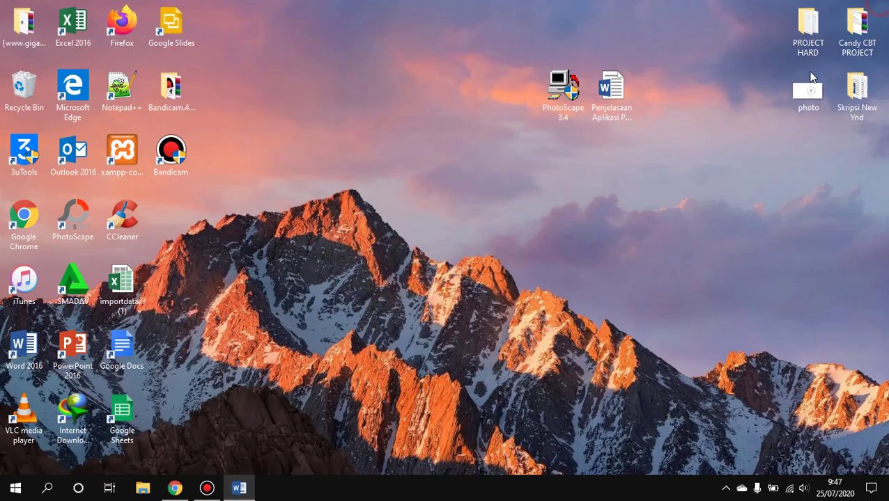
Refresh the desktop and select the PhotoScape 3.4 and Penjelasaan Aplikasi icons, then deselect them
right_click(417, 99)
left_click(440, 137)
left_click_drag(666, 98, 535, 87)
left_click(608, 218)
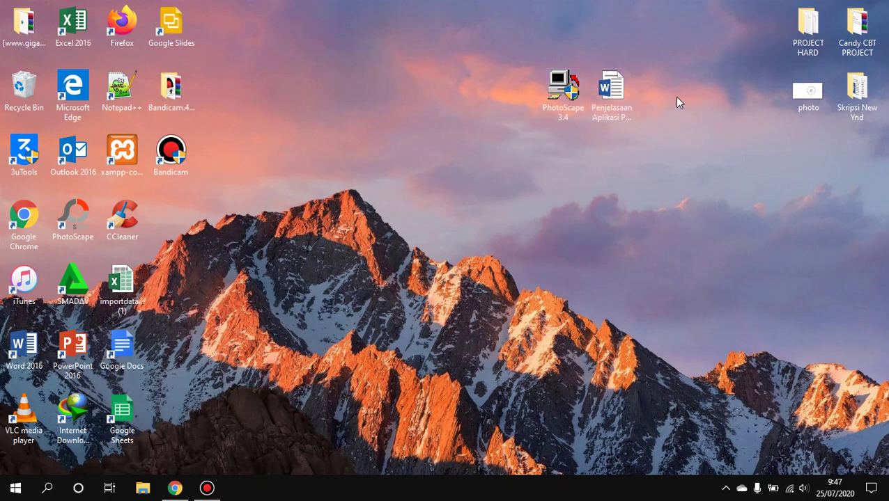
left_click_drag(674, 97, 535, 96)
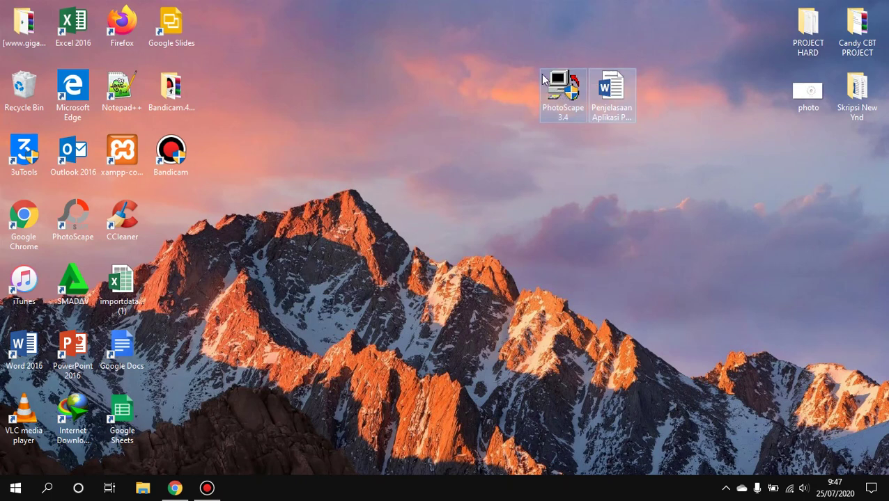
right_click(540, 77)
left_click(459, 137)
Reselect the two icons, clear the selection, and bring up the empty desktop's context menu
left_click_drag(664, 89, 537, 85)
left_click(471, 98)
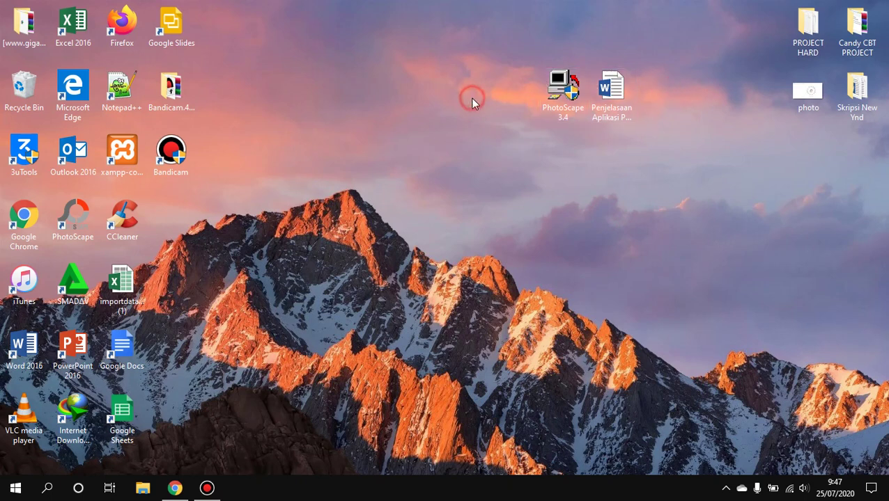
left_click_drag(683, 112, 550, 95)
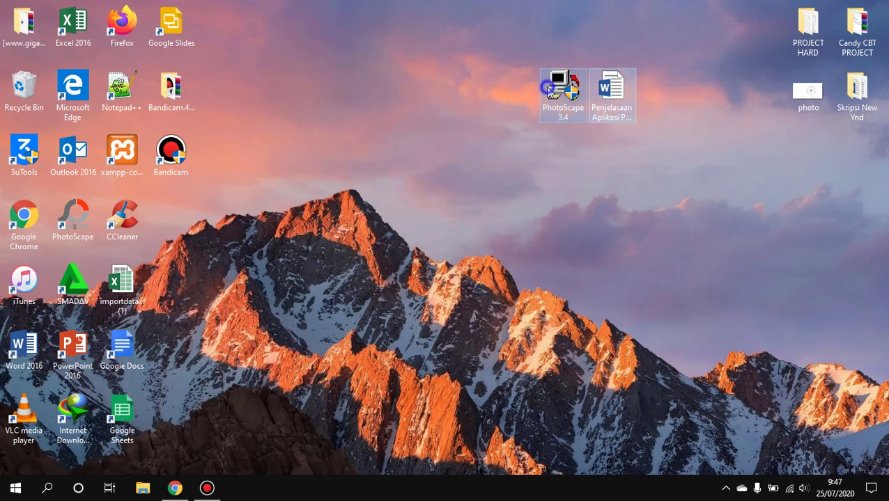
right_click(548, 87)
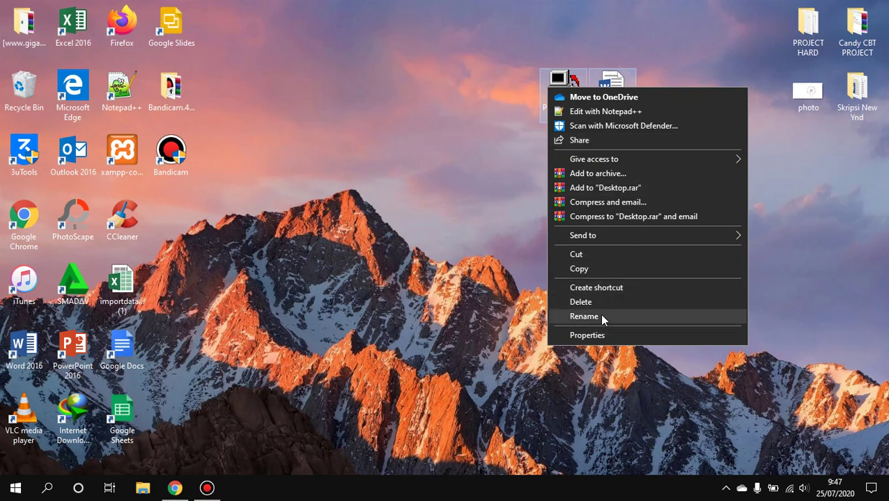
left_click(491, 179)
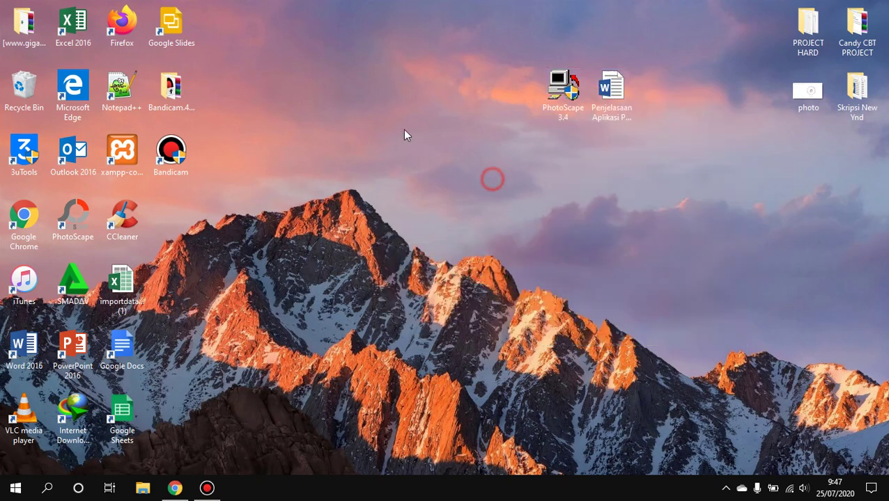
right_click(404, 131)
Create a new desktop folder named with the student's name followed by '_XI TKJ(PhotoScape)'
mouse_move(465, 237)
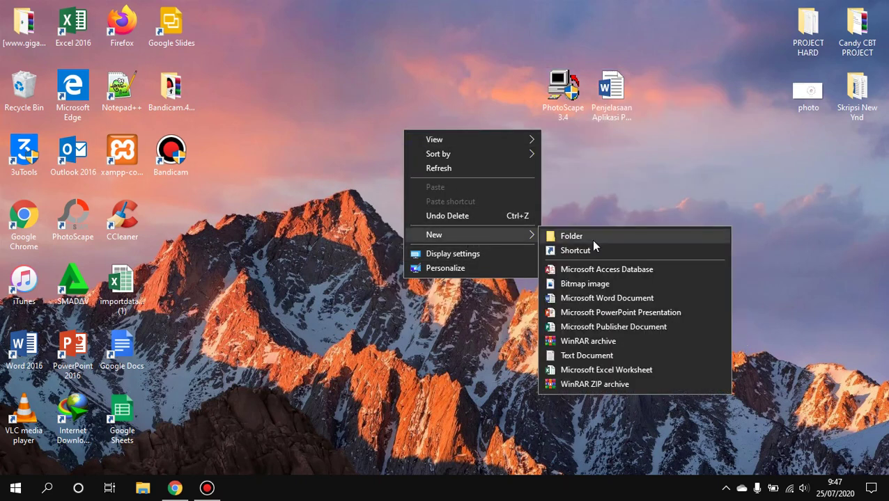
left_click(593, 239)
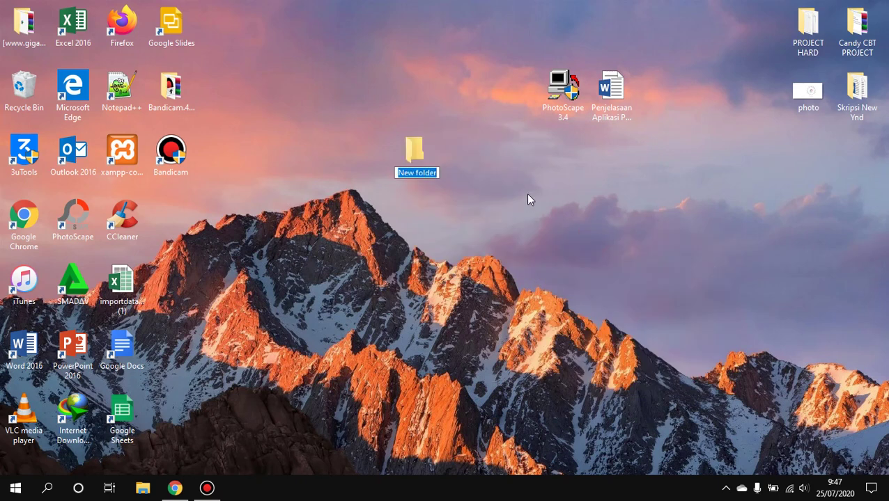
type("mu")
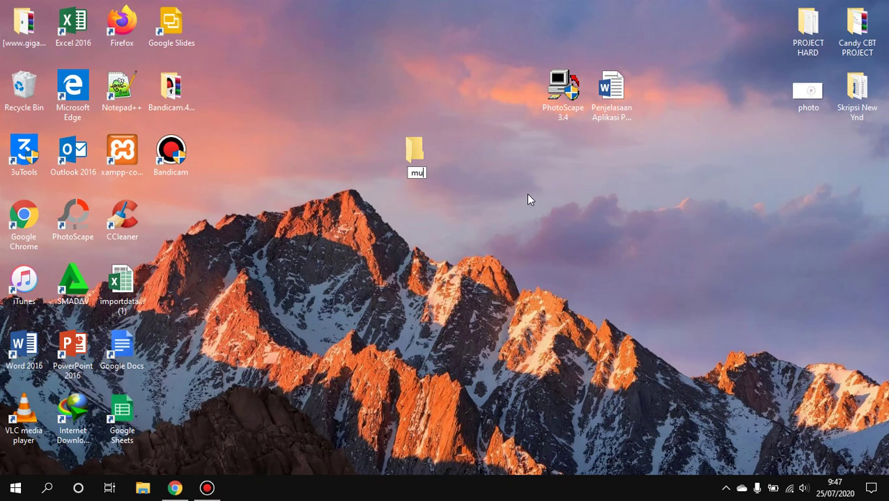
key("BackSpace")
key("BackSpace")
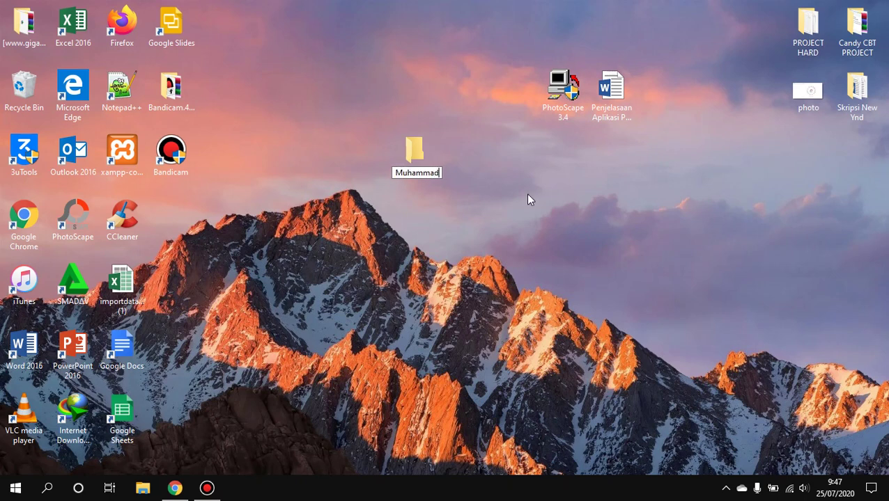
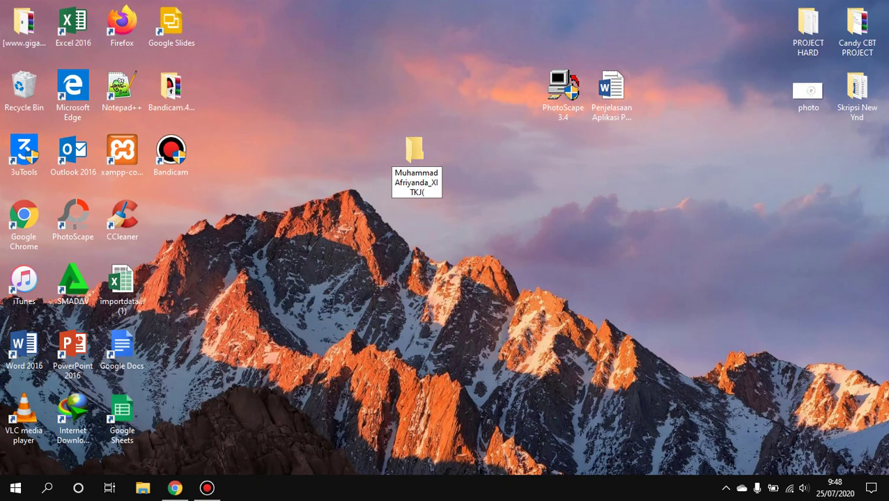
type("(p")
key("BackSpace")
type("PhotoScape")
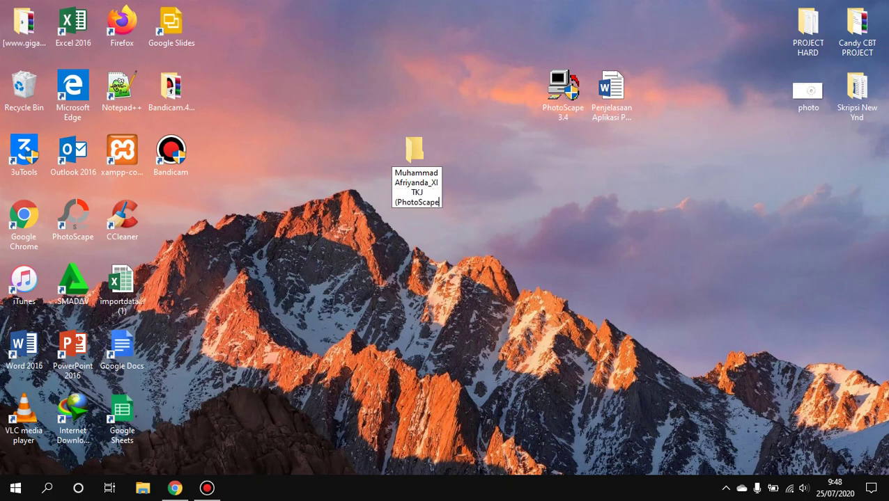
type(")")
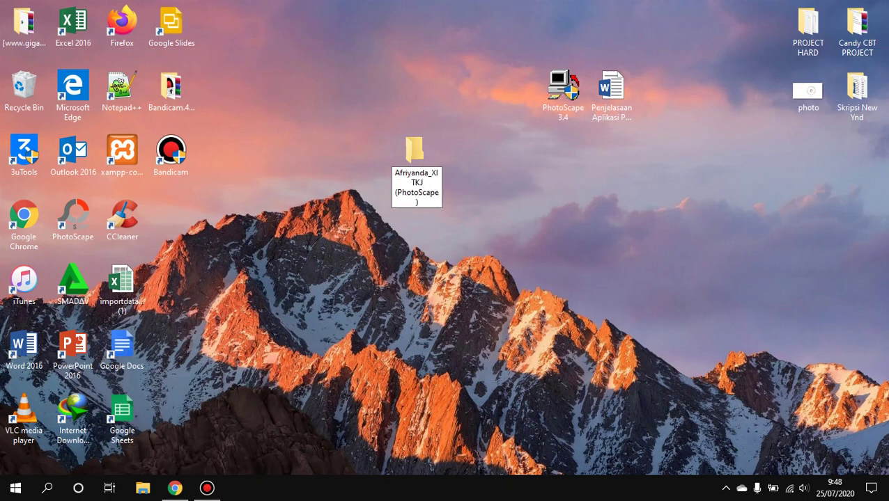
key("Return")
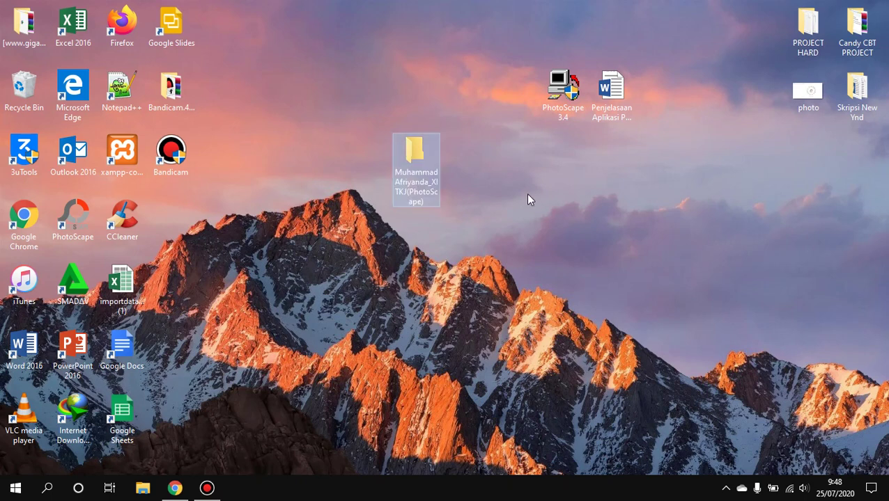
Refresh the desktop and move the PhotoScape 3.4 shortcut and Penjelasaan Aplikasi document into the folder
right_click(487, 189)
left_click(534, 228)
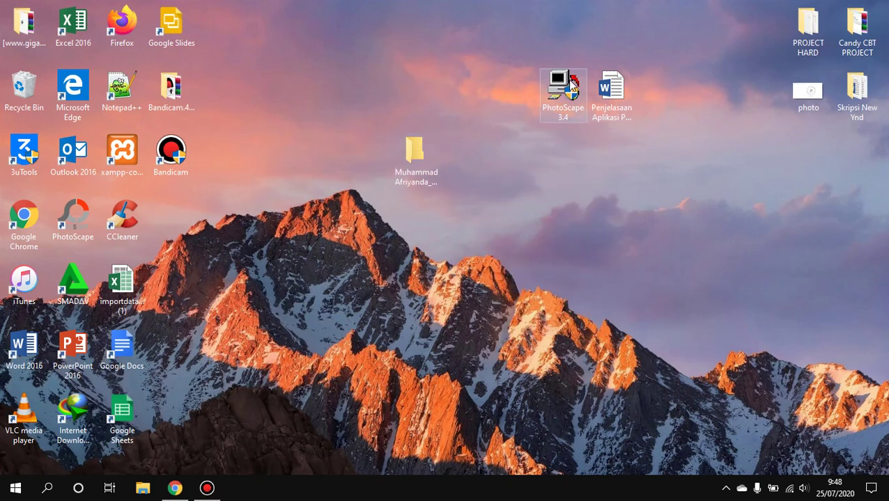
left_click_drag(567, 79, 426, 151)
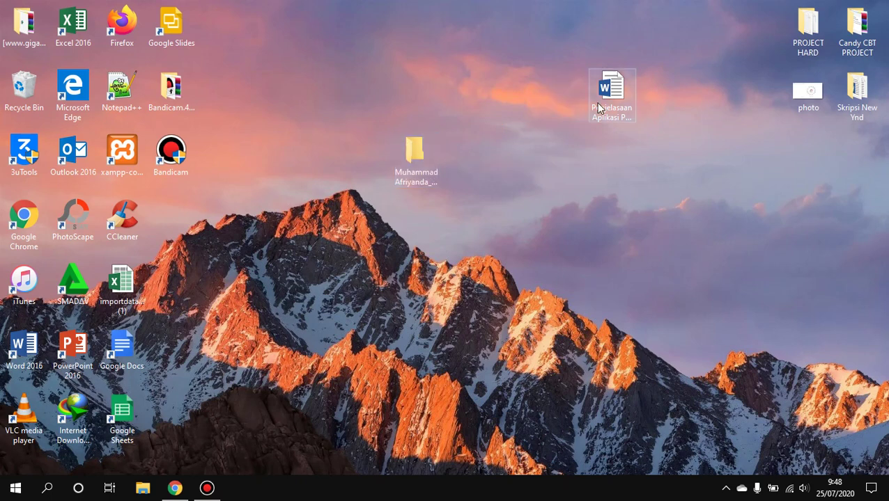
left_click_drag(612, 90, 557, 101)
right_click(555, 103)
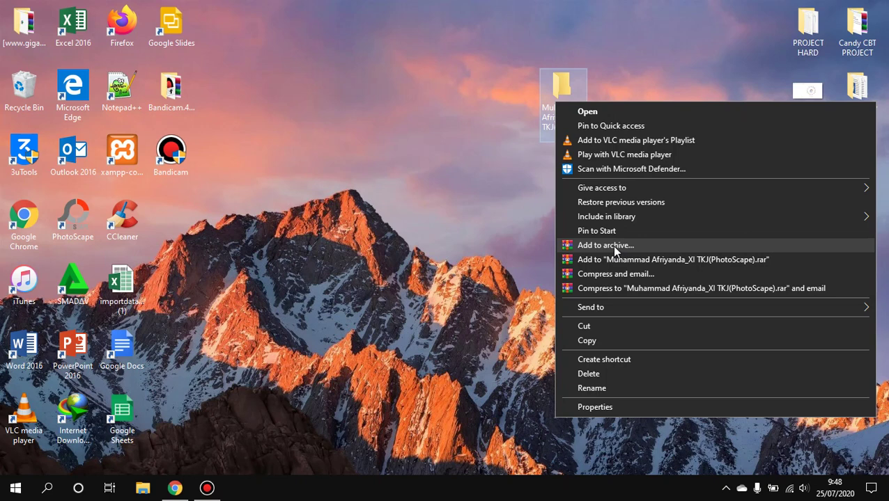
Compress the folder into a RAR archive with Normal compression and place it beside the folder
left_click(612, 245)
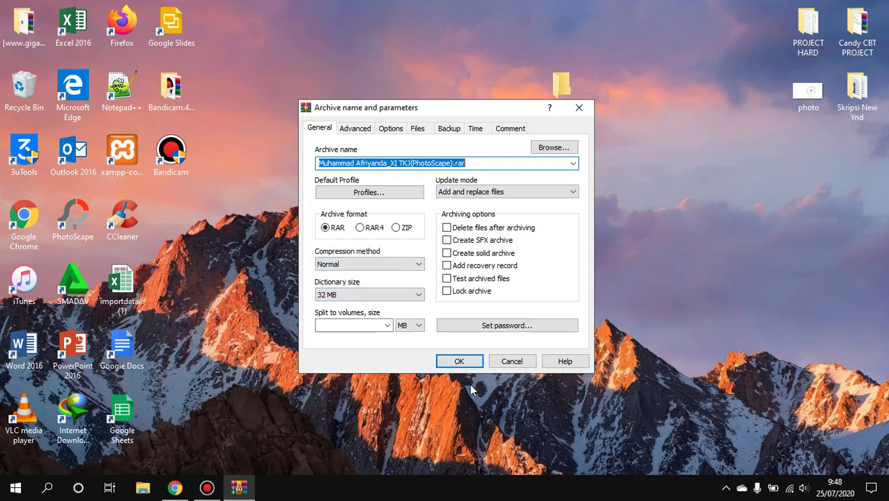
left_click(459, 362)
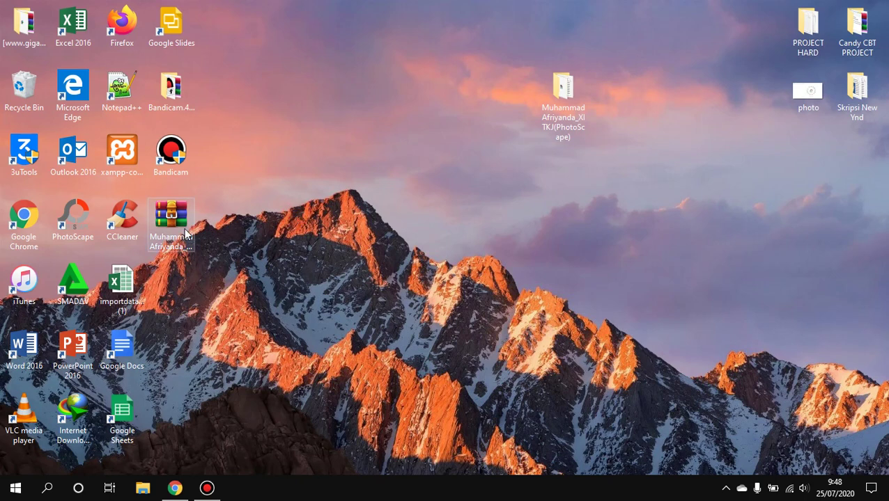
left_click_drag(170, 216, 435, 142)
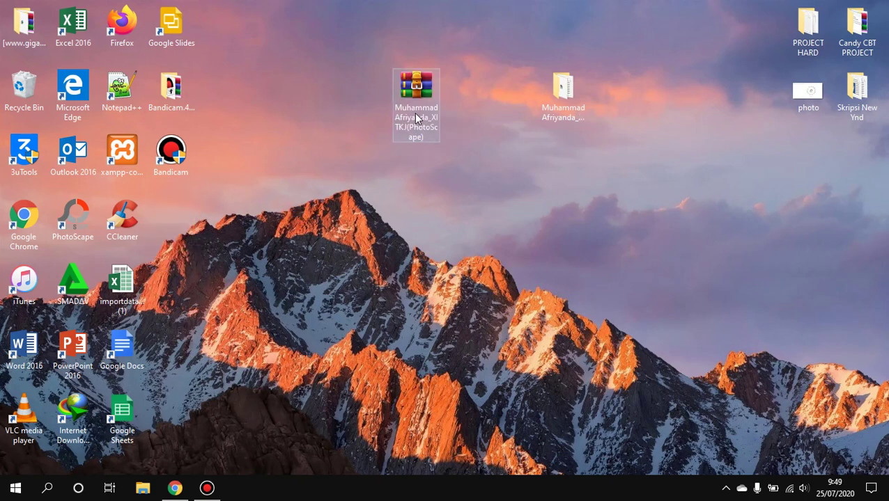
left_click(480, 167)
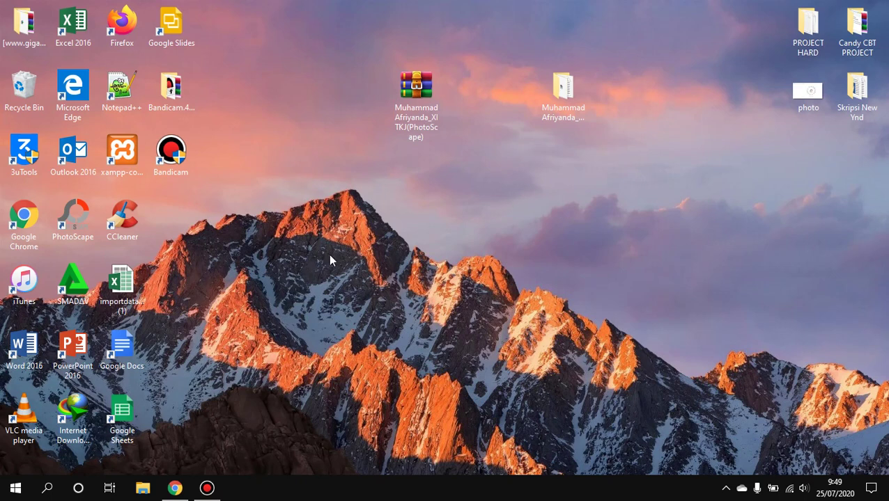
Refresh the desktop twice and bring the Chrome window back to the front
right_click(321, 168)
left_click(363, 207)
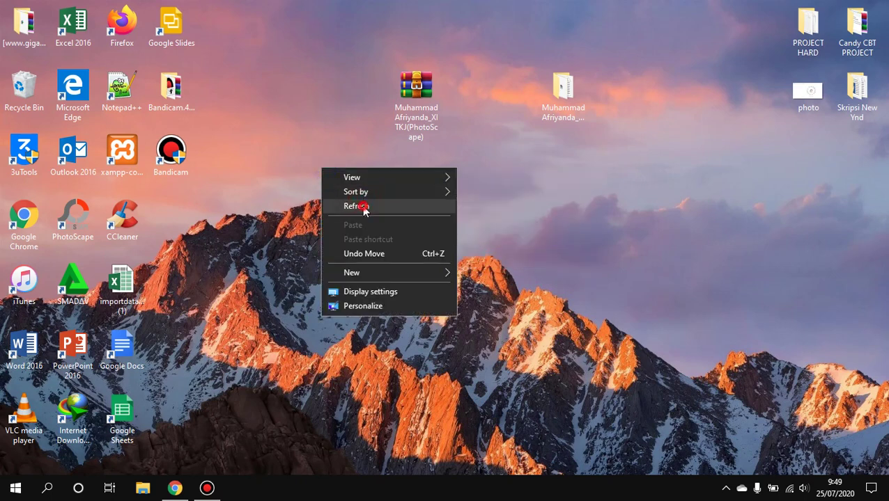
right_click(348, 188)
left_click(367, 210)
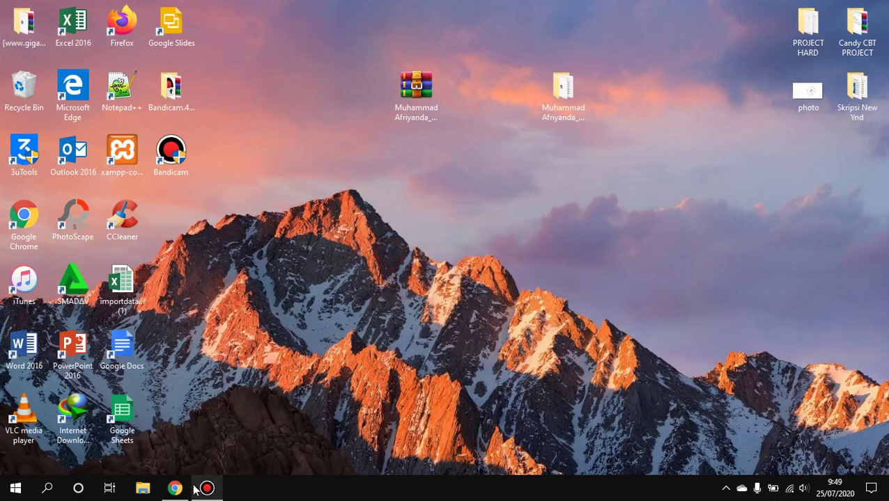
left_click(179, 489)
Open Gmail in a new Chrome tab from the Google apps grid after checking the signed-in account
left_click(761, 10)
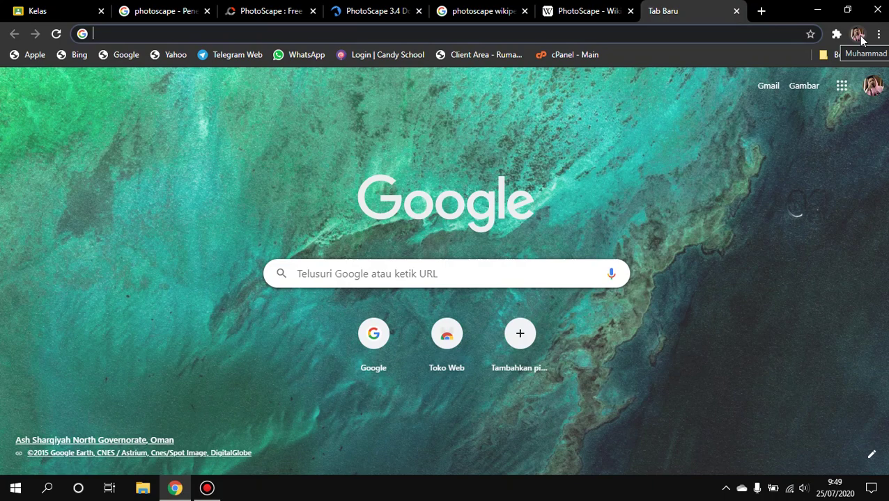
left_click(857, 35)
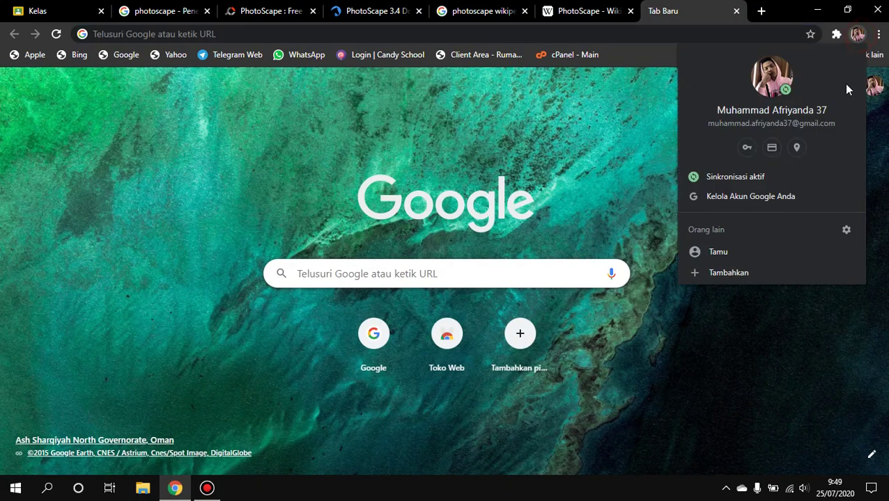
left_click(640, 123)
left_click(842, 87)
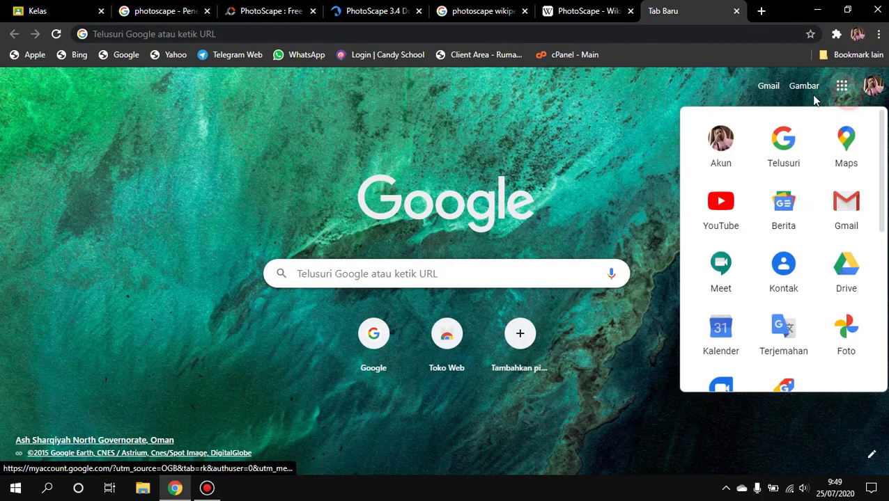
left_click(768, 90)
left_click(768, 88)
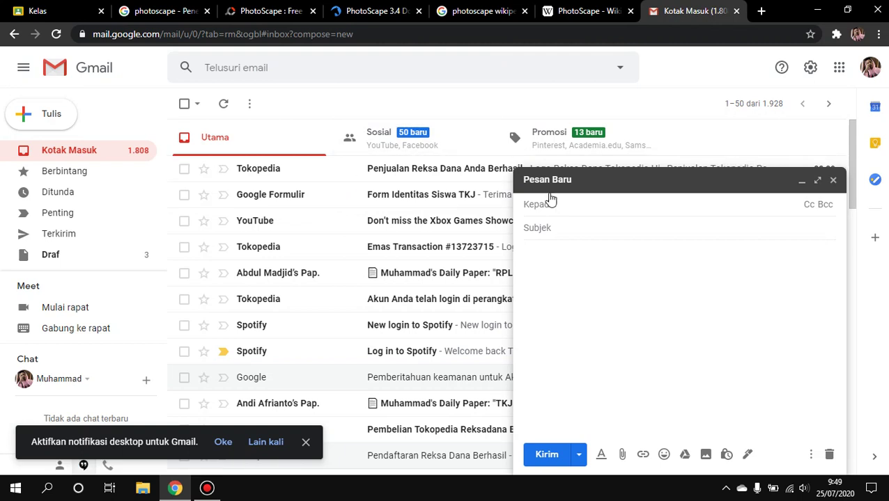
Put the recipient's correct Gmail address in the To field, removing the wrongly suggested address
left_click(581, 206)
type("muh")
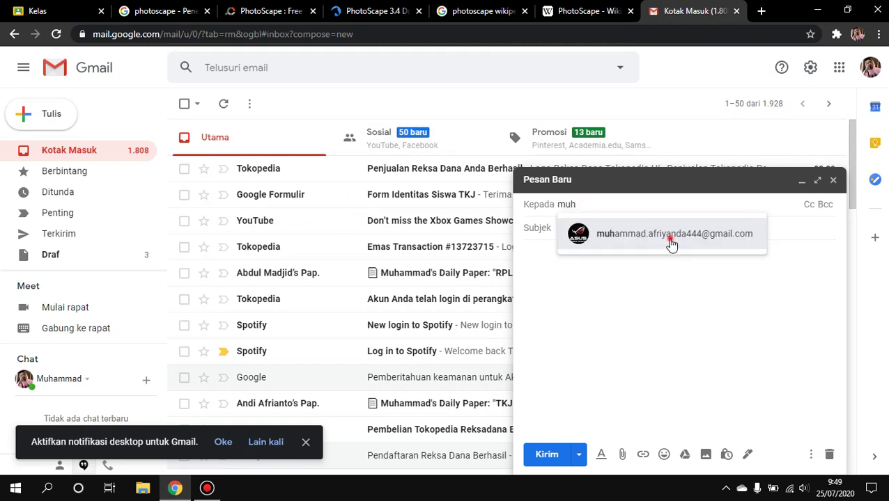
left_click(666, 234)
left_click(710, 204)
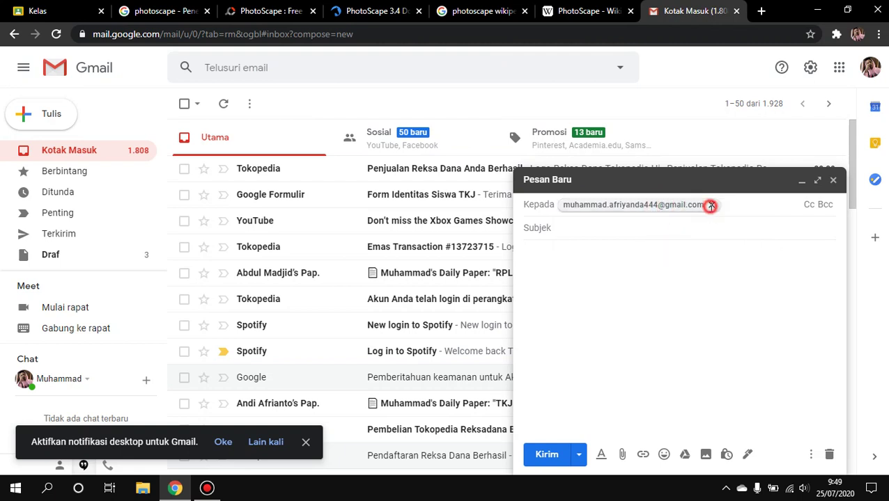
left_click(674, 204)
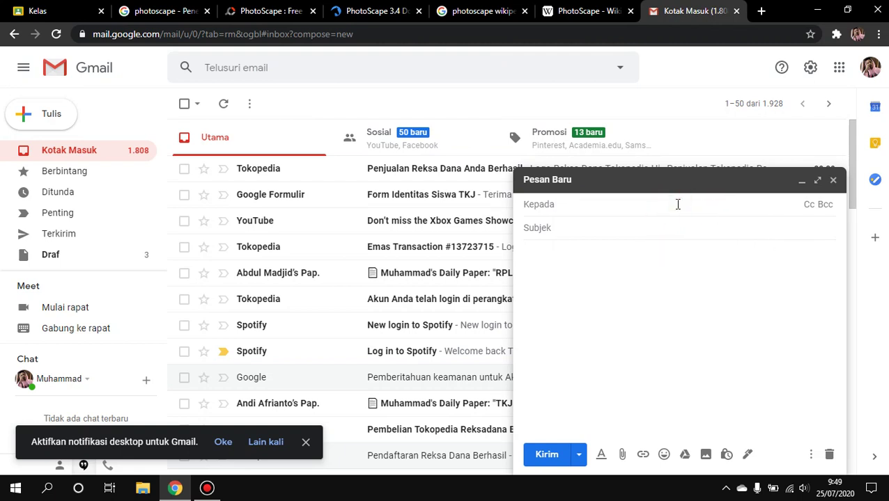
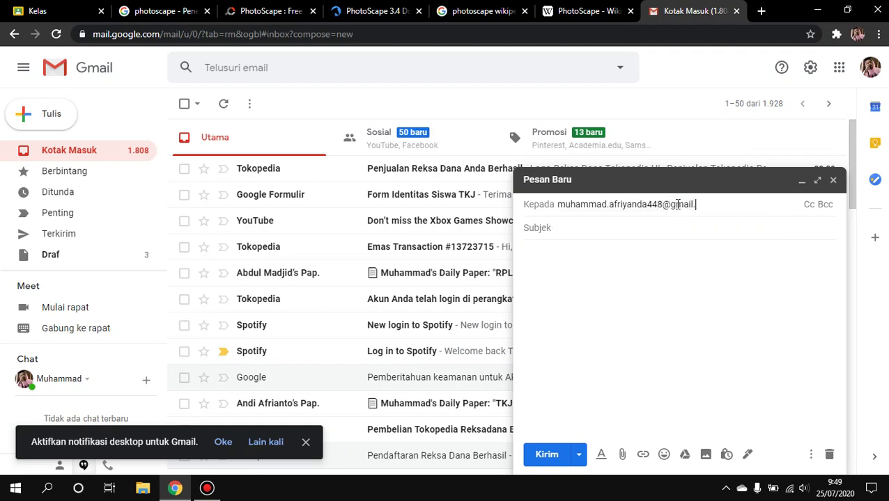
left_click(642, 230)
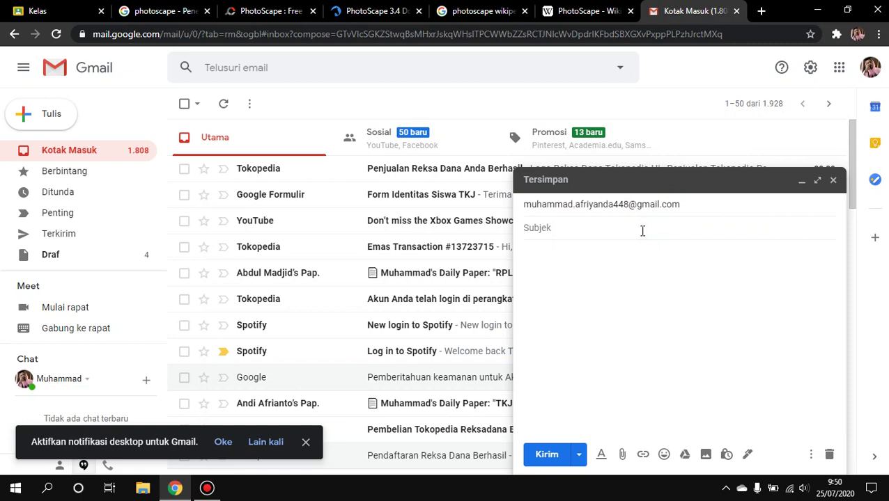
Enter 'Tugas Komputer dan Jaringan Dasar P2' as the new message's subject
type("Tuga")
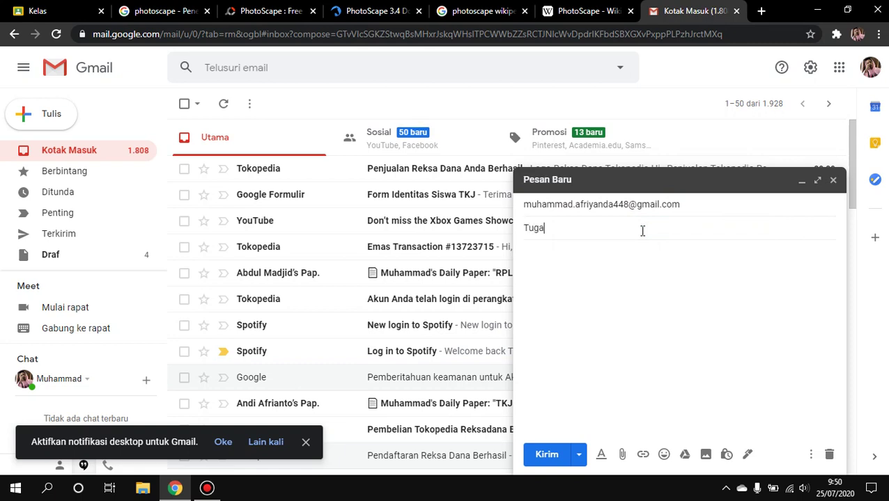
type("s Kom")
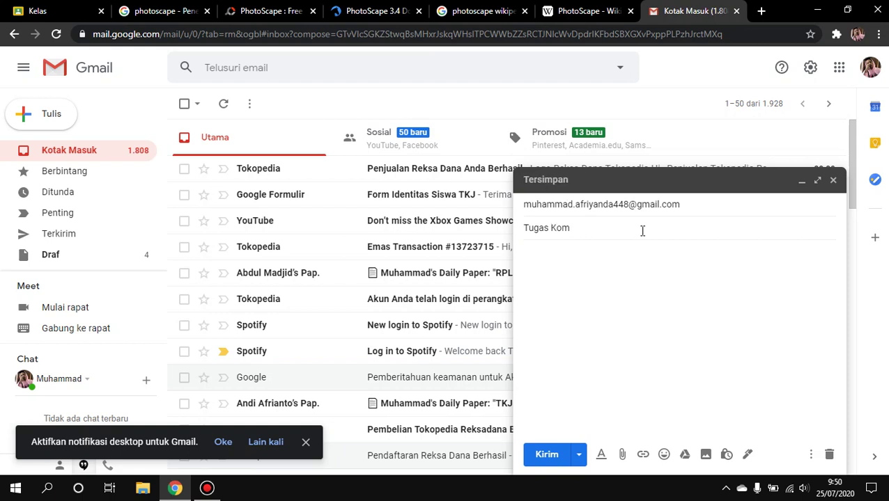
type("puter dan ")
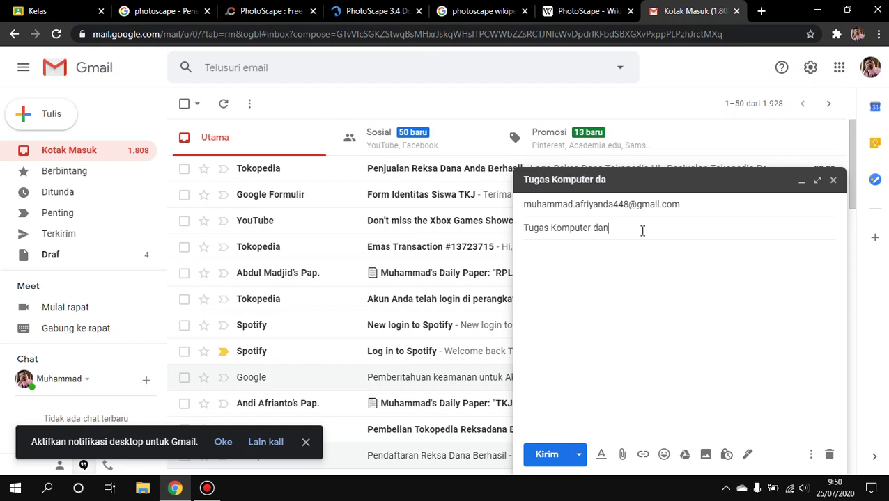
type("Jaringan Dsar ")
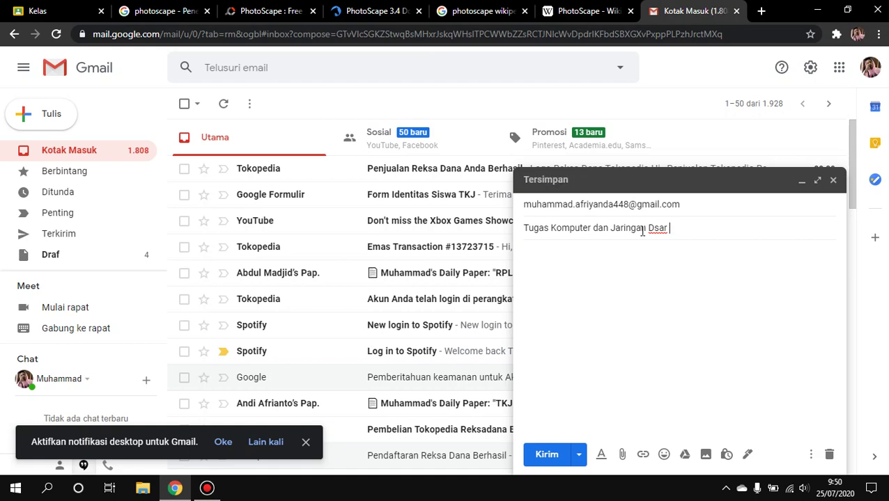
type("a")
type("P2")
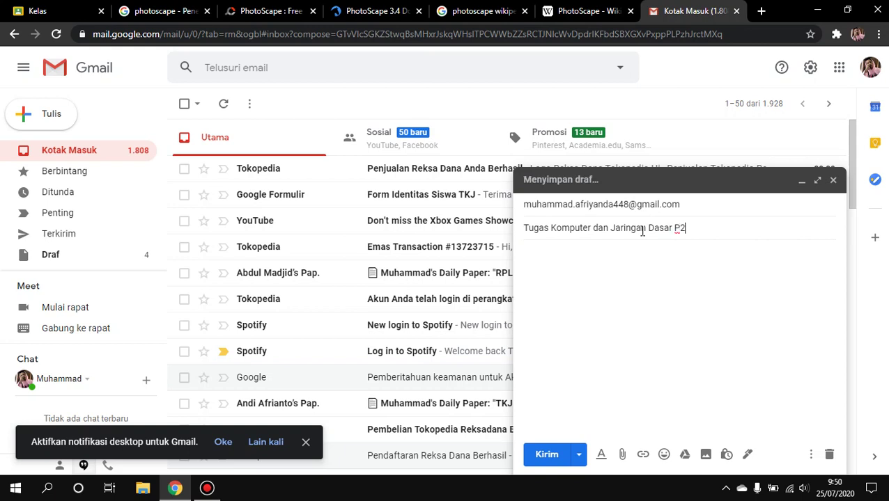
left_click(615, 254)
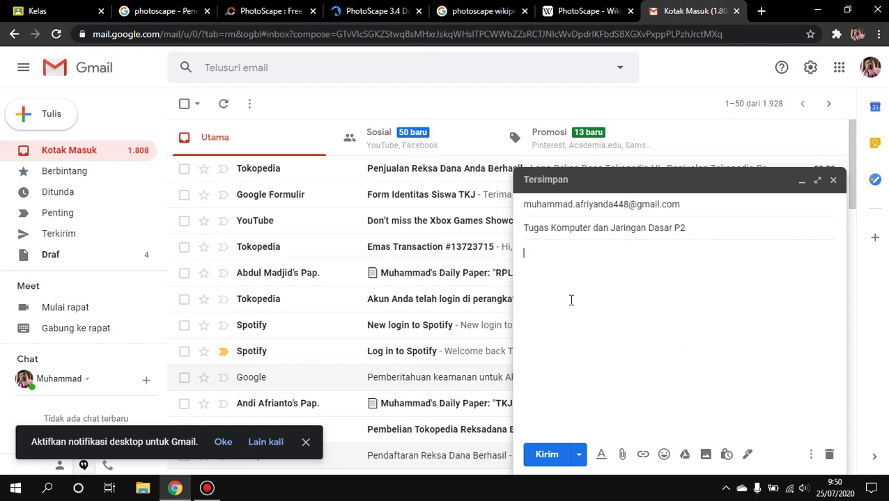
Write the body lines 'Nama :', 'Kelas/Jurusan :' and 'Tugas Ke: 2', fixing typos
type("Na")
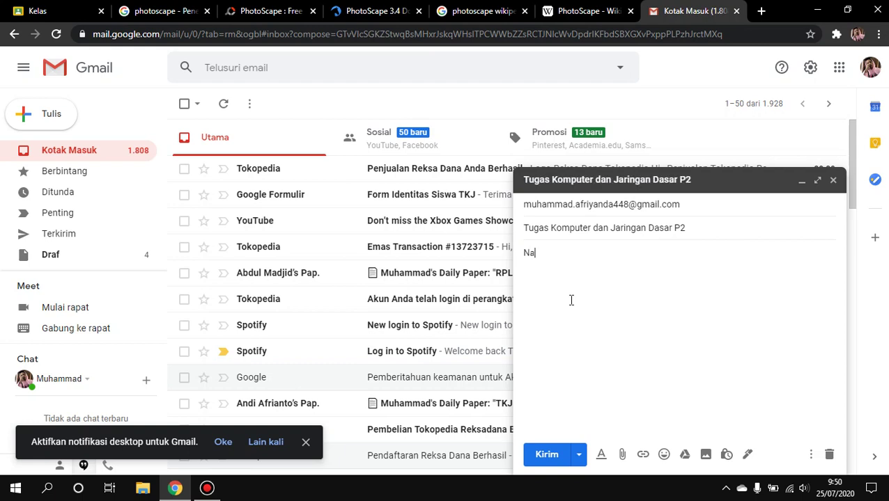
type("ma : ")
type("Ke")
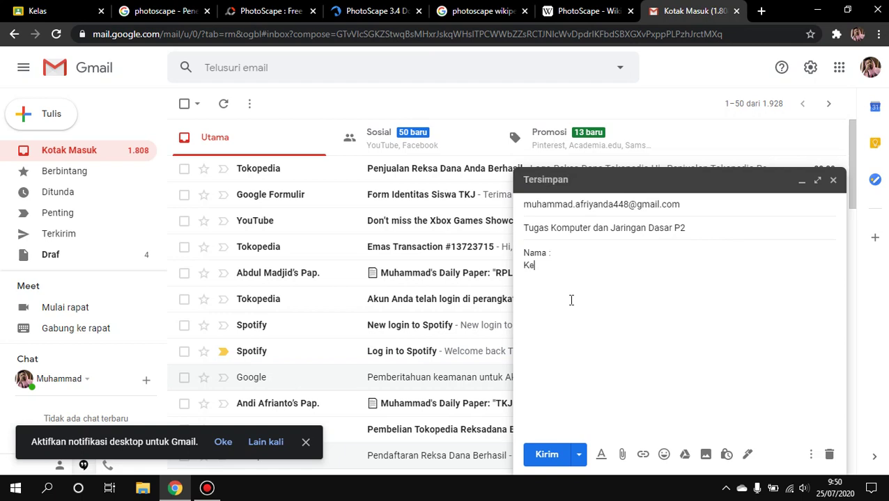
type("las")
type("?")
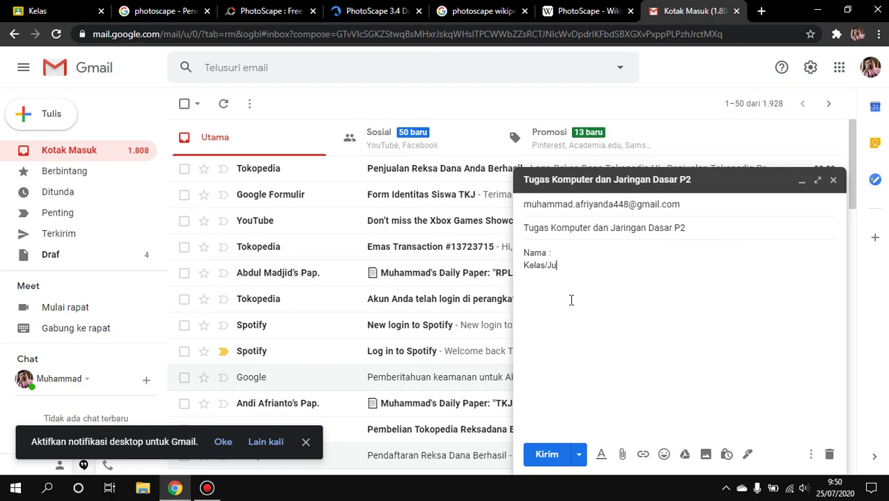
type("Jurusan : ")
type("Tu")
type("gas")
type(" Ke")
type(" 2")
key("BackSpace")
key("BackSpace")
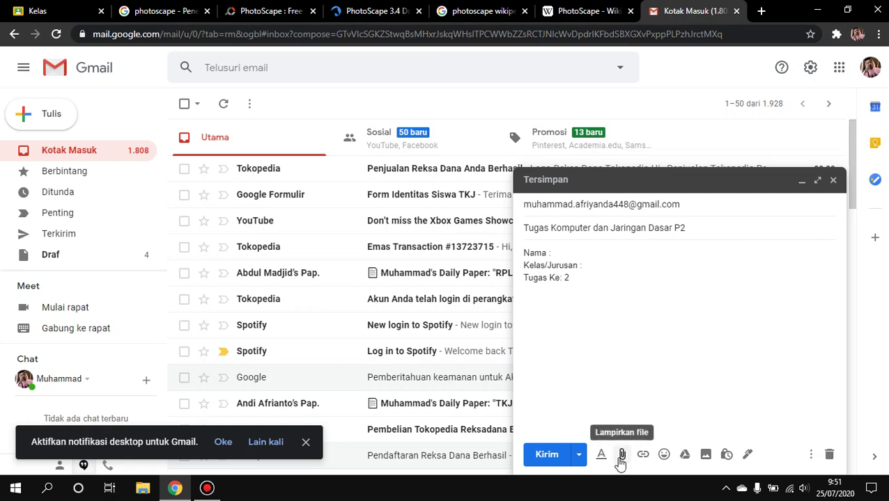
Attach the 14.028 K PhotoScape RAR archive from the Desktop to the draft
left_click(622, 458)
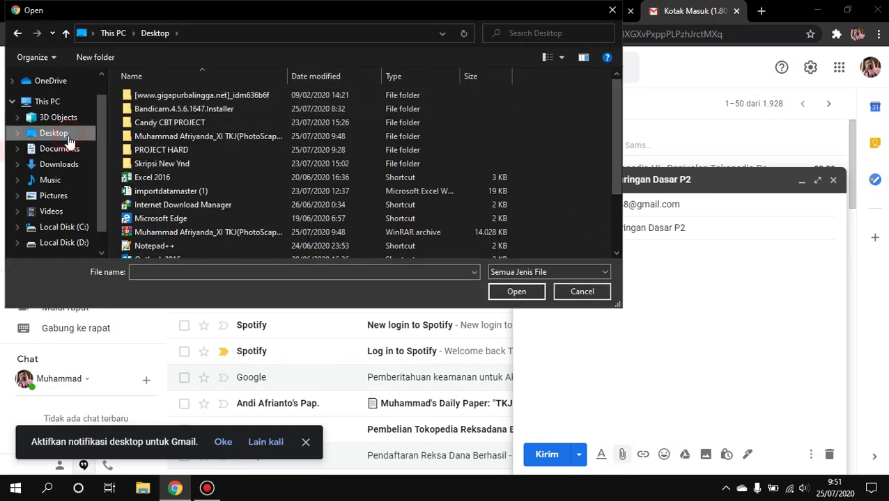
scroll(188, 174, "down", 2)
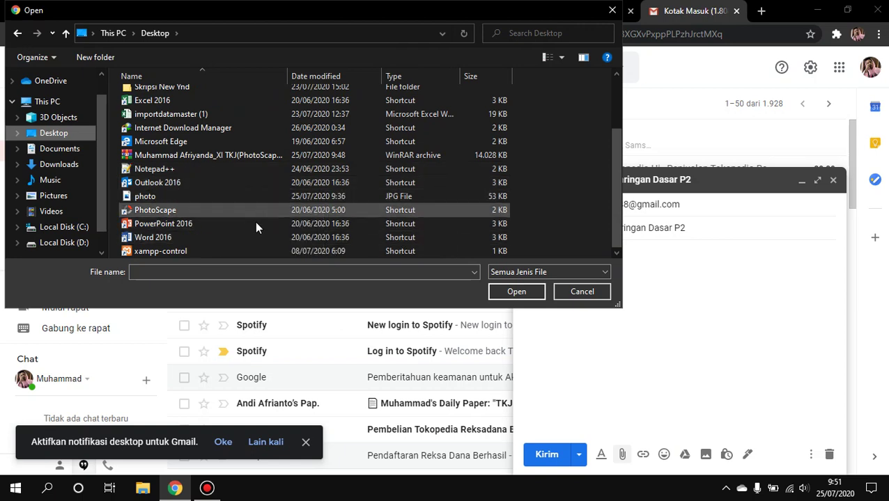
left_click(216, 155)
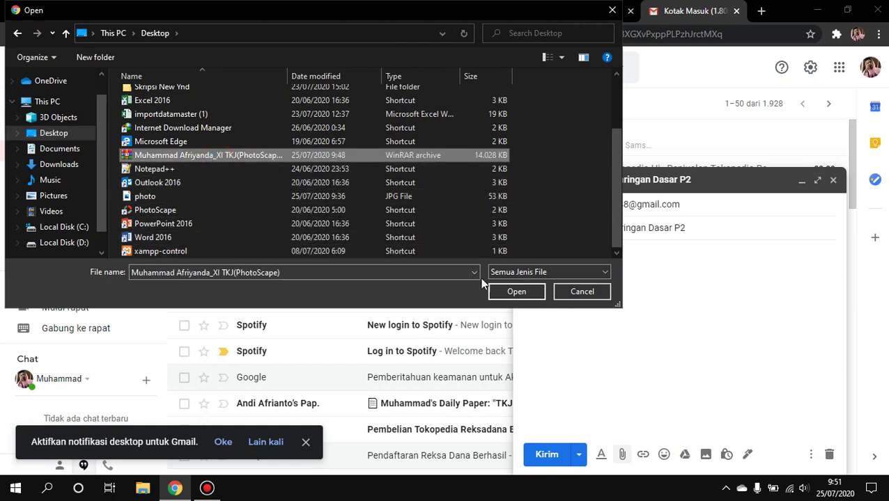
left_click(510, 293)
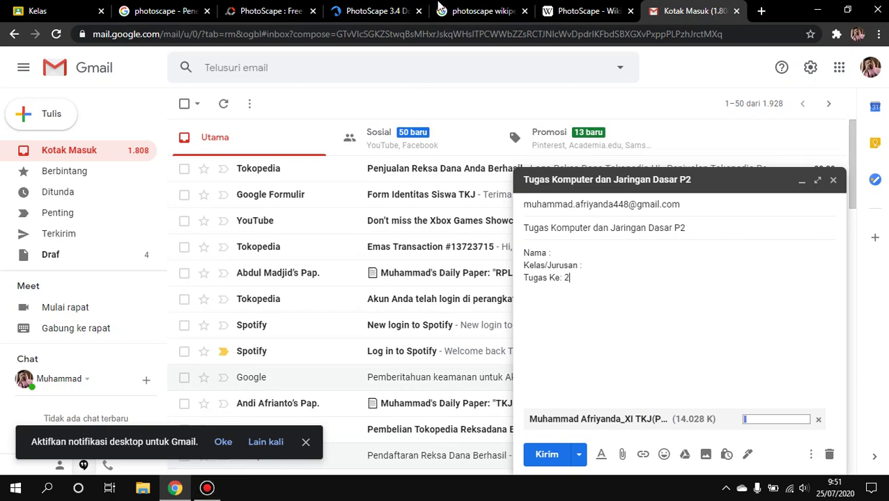
left_click(208, 487)
Let the PhotoScape RAR attachment finish uploading, then minimize the draft
left_click(819, 193)
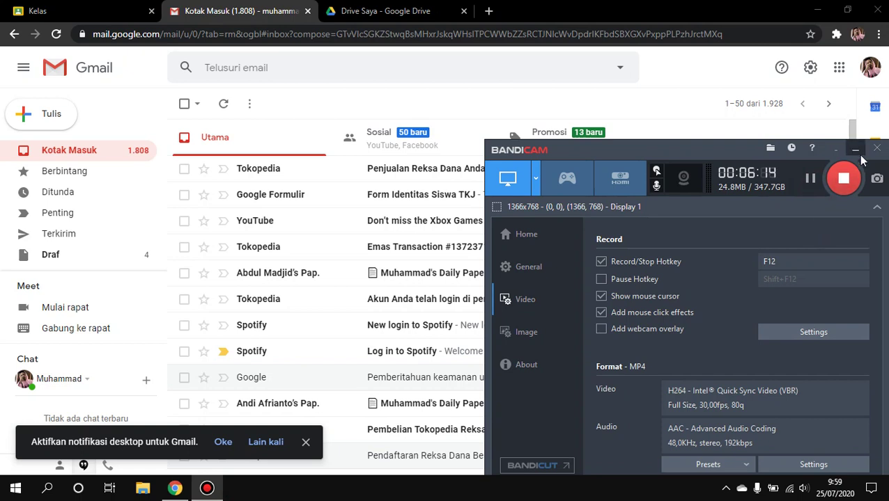
left_click(857, 150)
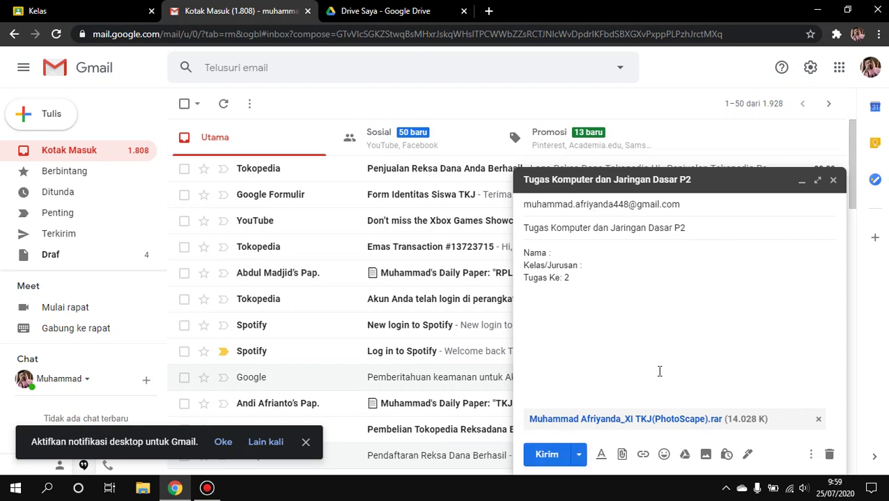
left_click(801, 181)
In Google Drive, choose File upload from the New menu, abandoning a new-folder attempt
left_click(407, 9)
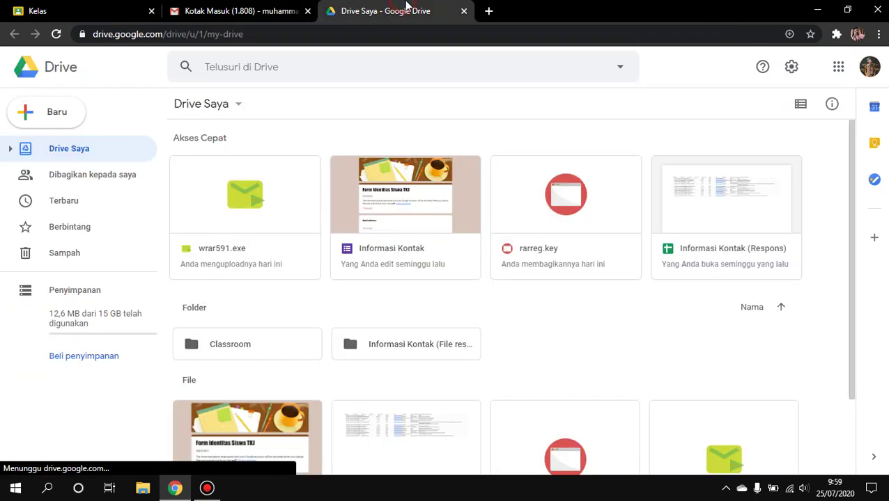
left_click(61, 117)
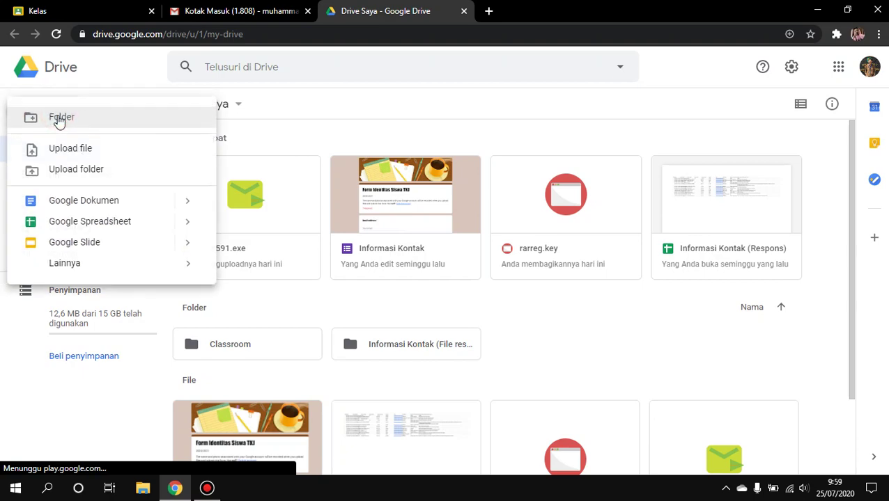
left_click(101, 74)
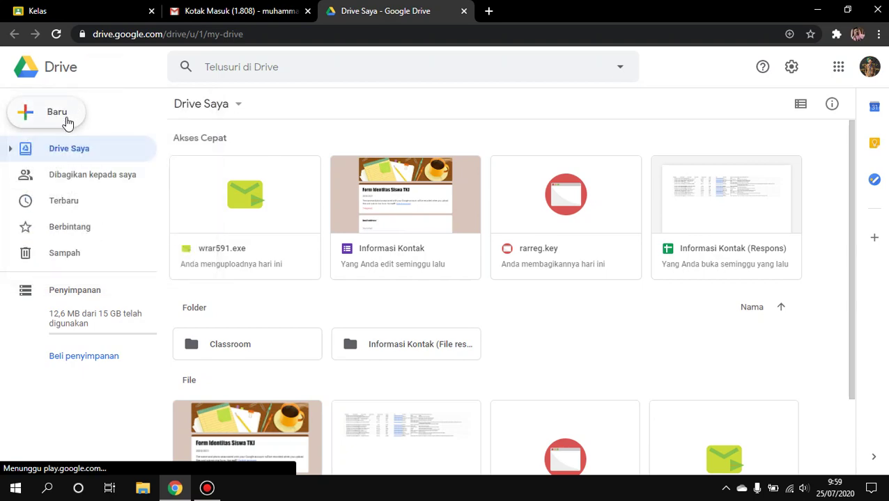
key("shift+f")
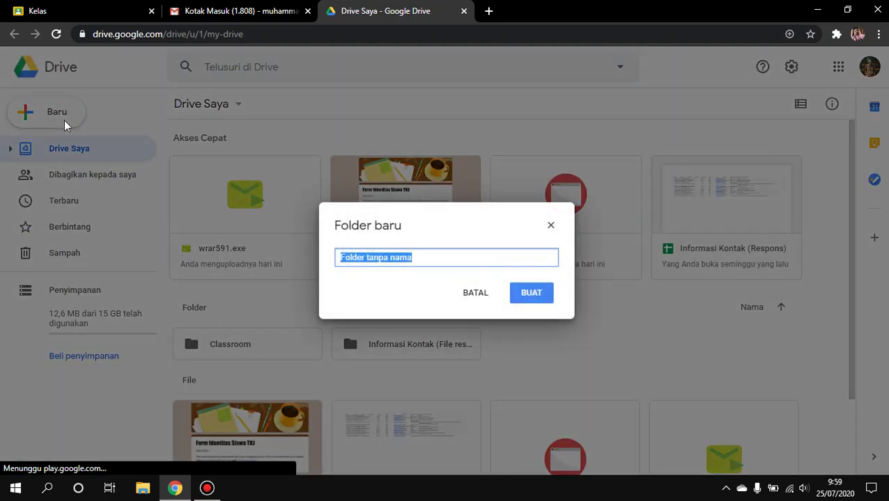
left_click(550, 226)
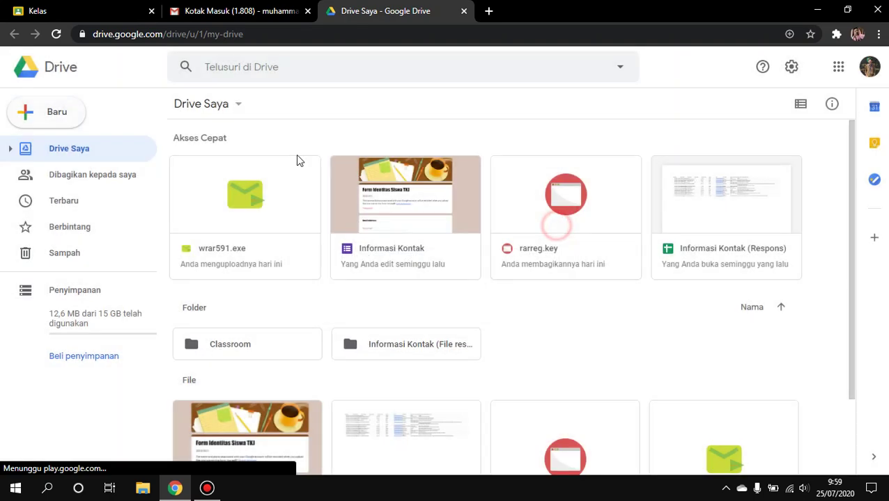
left_click(73, 110)
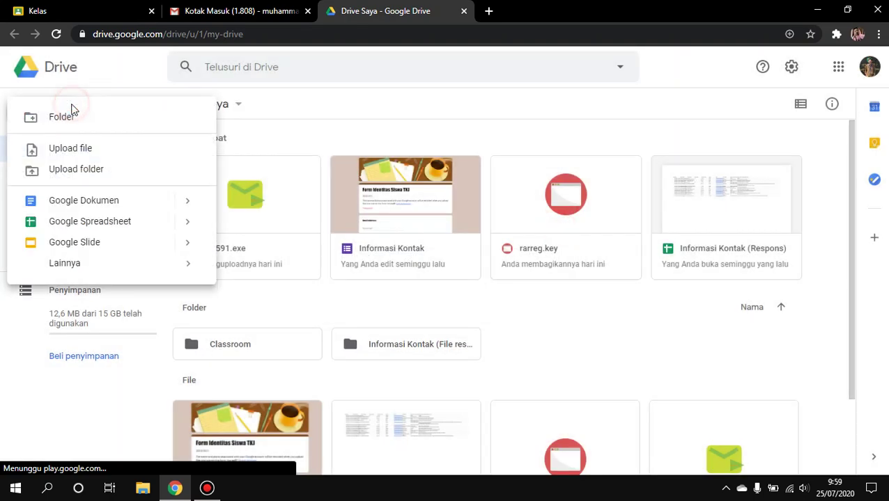
left_click(87, 150)
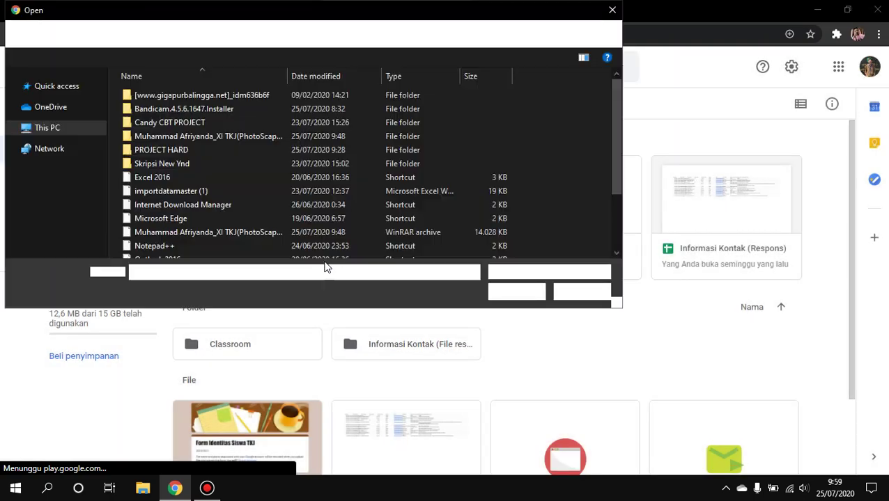
Select the 14.028 KB PhotoScape WinRAR archive on the Desktop for upload to My Drive
scroll(418, 250, "down", 2)
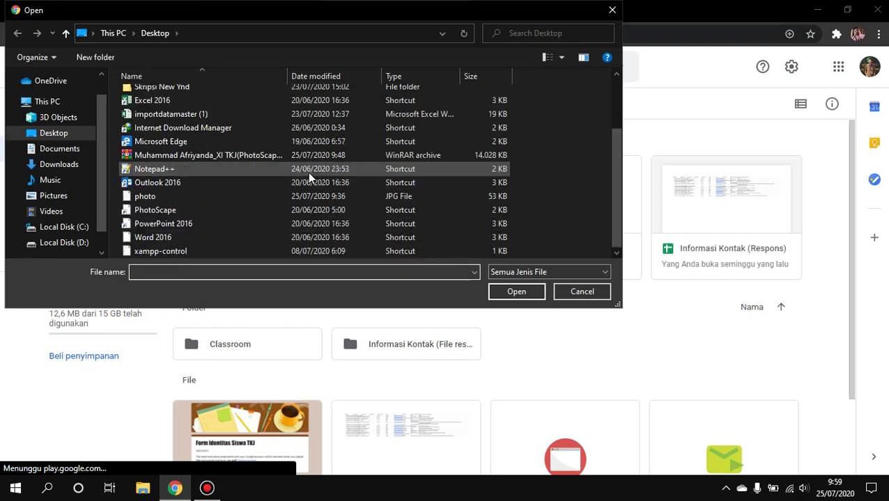
left_click(211, 161)
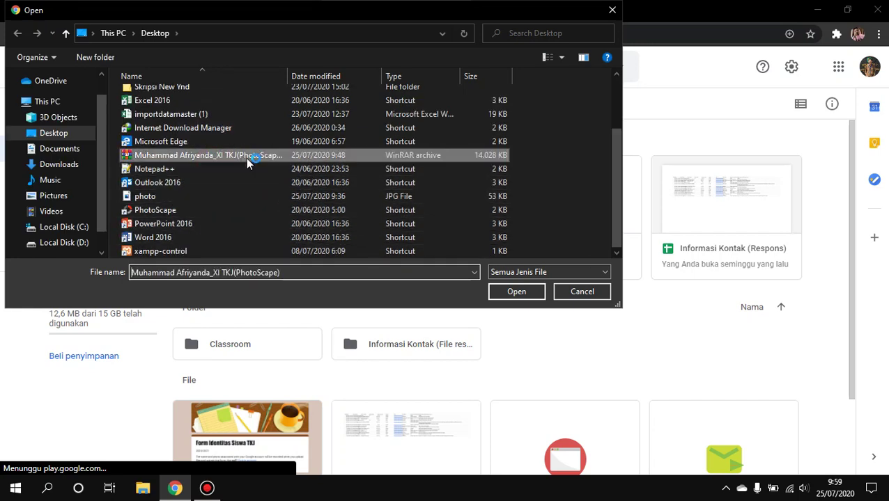
left_click(493, 289)
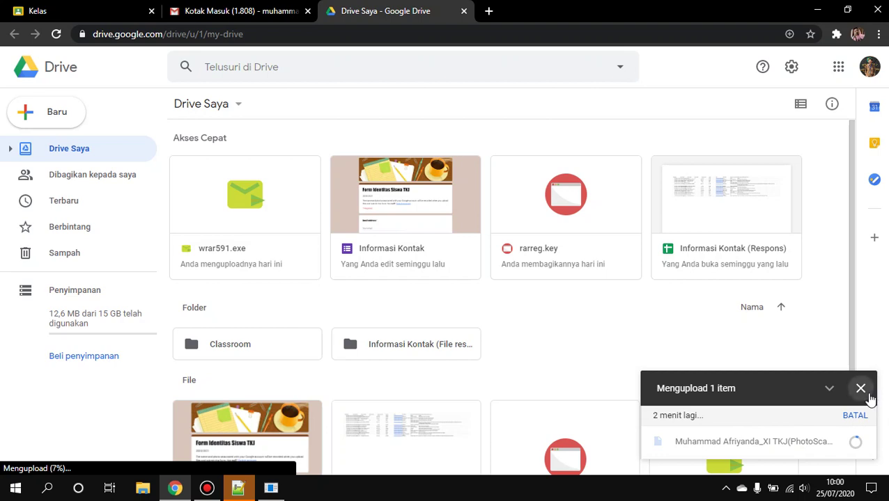
Cancel the archive upload, close the upload panel, and right-click the rarreg.key file
left_click(856, 416)
left_click(859, 411)
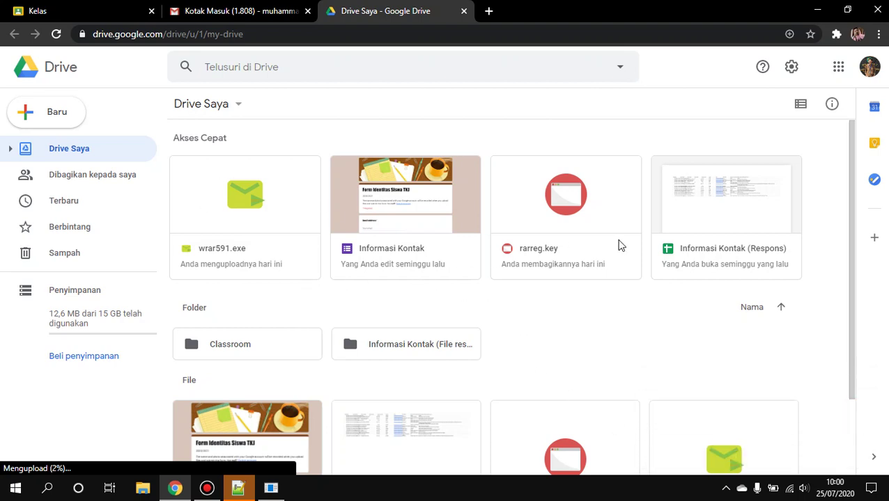
left_click(618, 209)
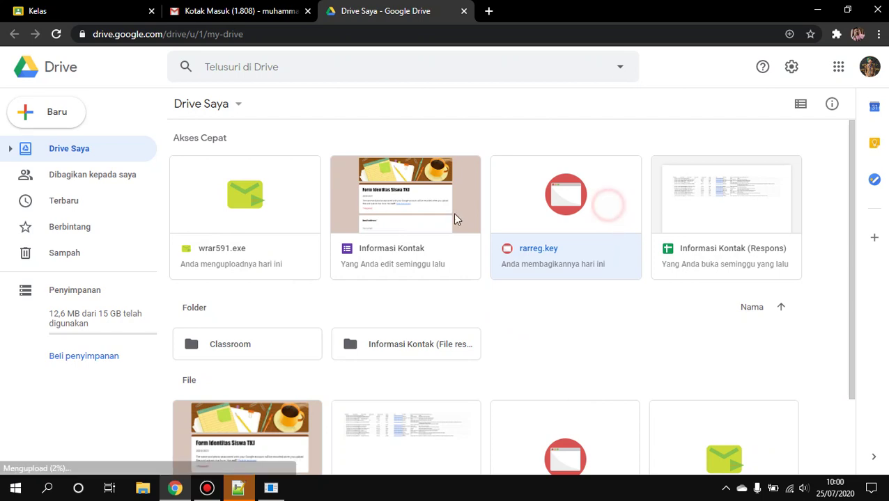
left_click(555, 254)
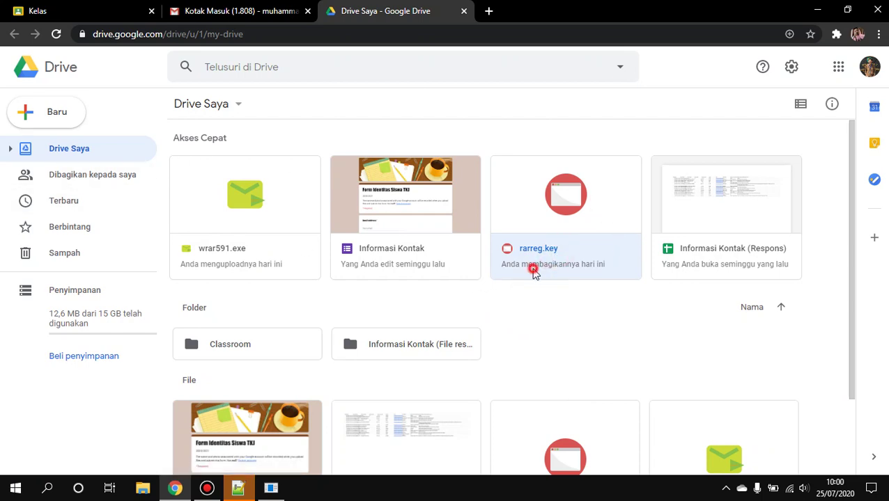
right_click(540, 256)
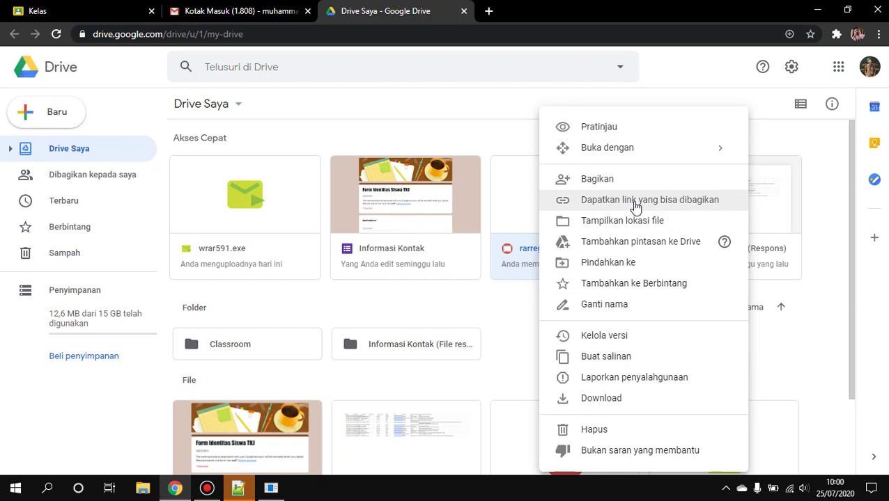
Make the file viewable by anyone with the link, copy that link, and return to Gmail
left_click(636, 206)
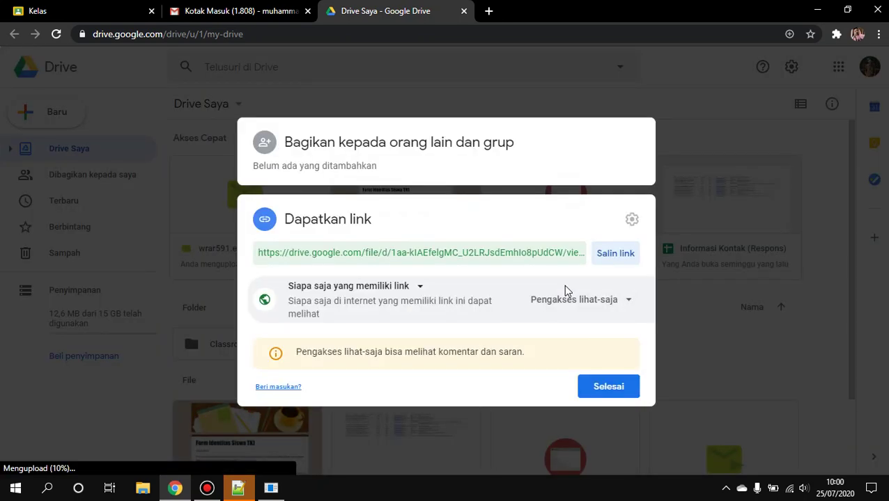
left_click(400, 288)
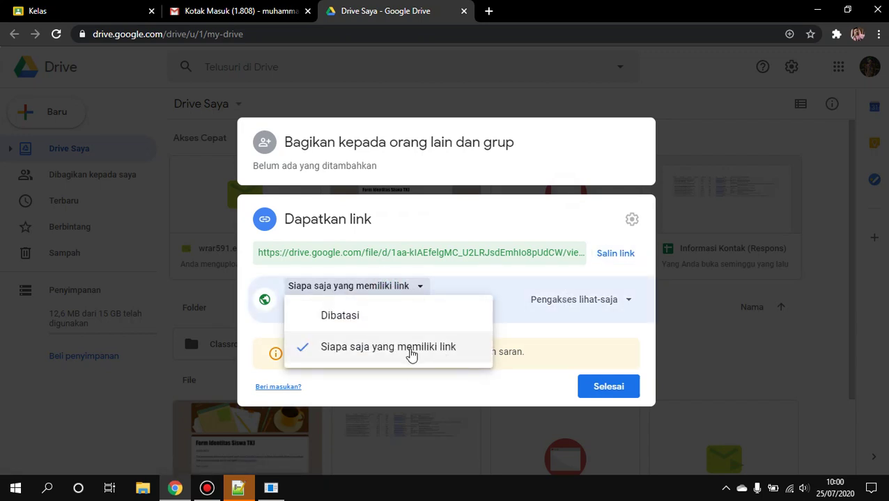
left_click(448, 354)
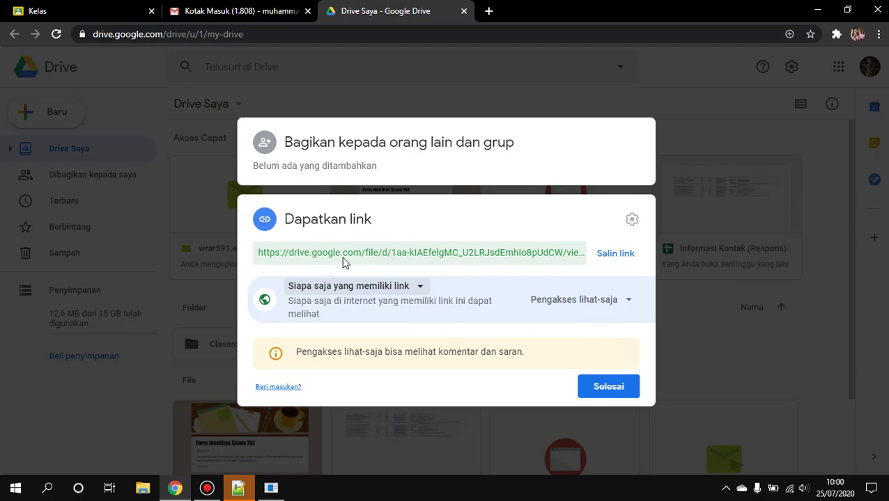
left_click(615, 255)
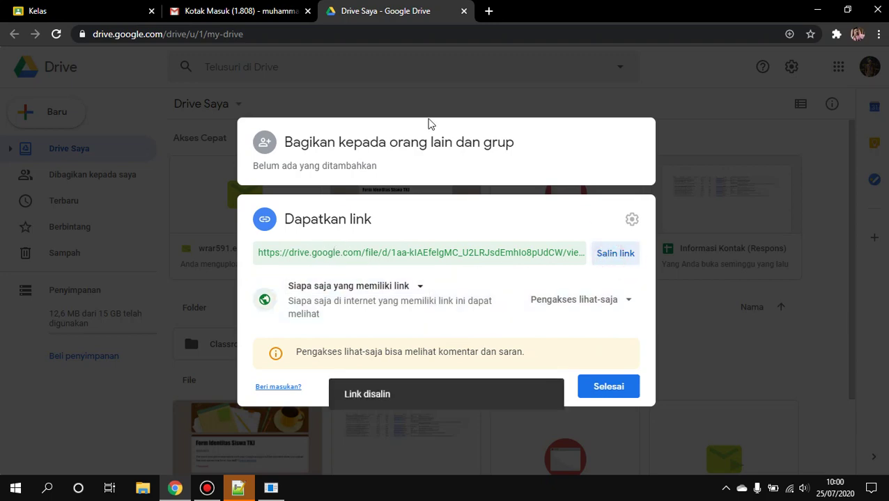
left_click(267, 8)
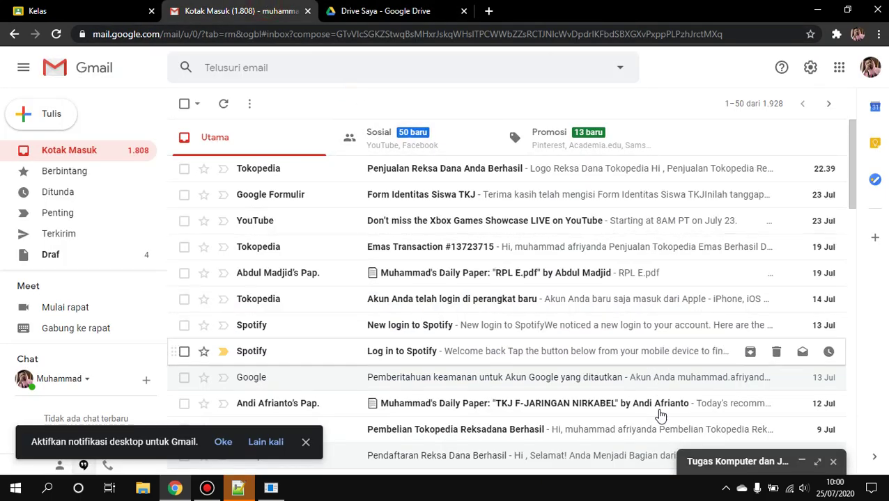
Reopen the draft, remove the .rar attachment, and paste the Drive link into the body
left_click(731, 463)
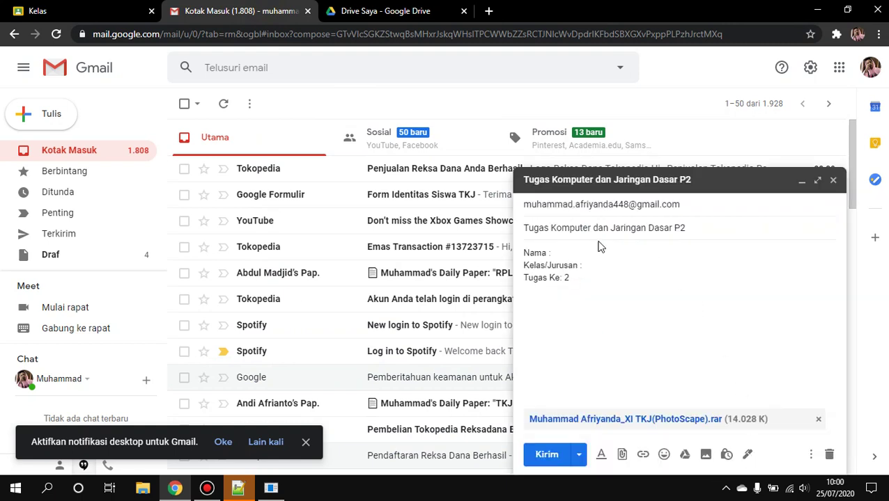
left_click(818, 419)
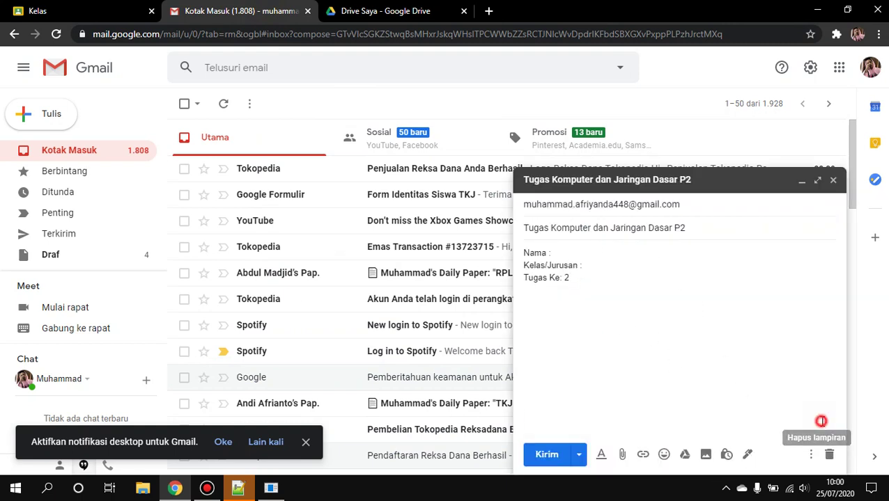
left_click(618, 326)
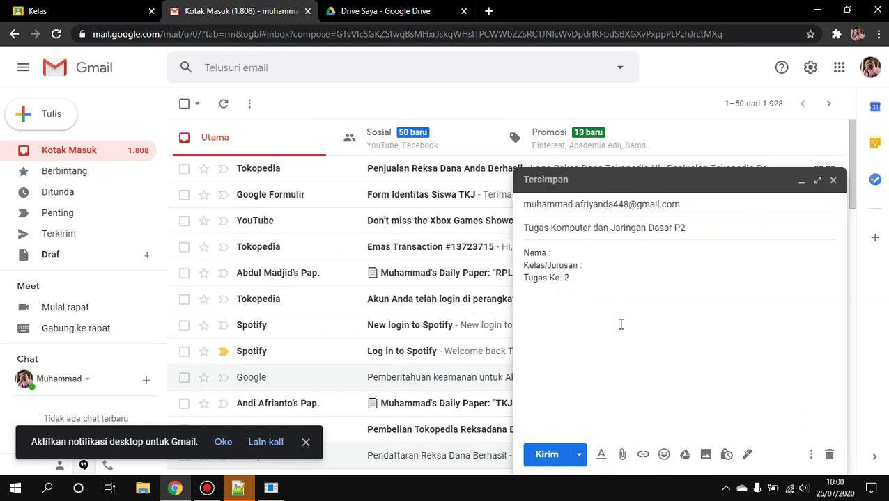
right_click(544, 300)
left_click(593, 180)
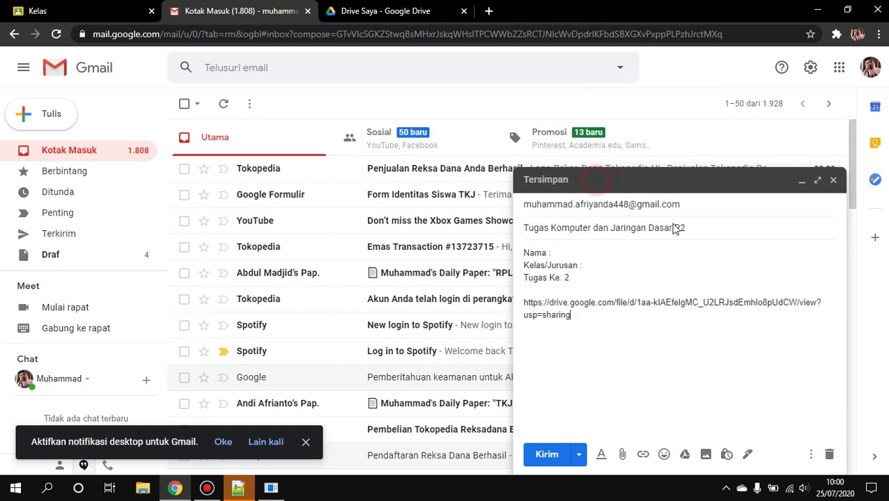
Label the pasted link by typing 'link download :' in front of it
left_click(523, 306)
left_click(524, 303)
type("link d")
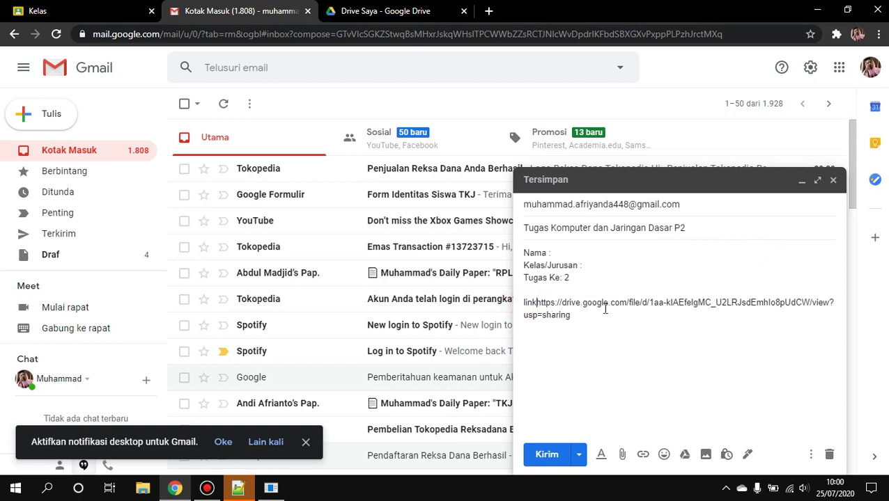
type("ownlo")
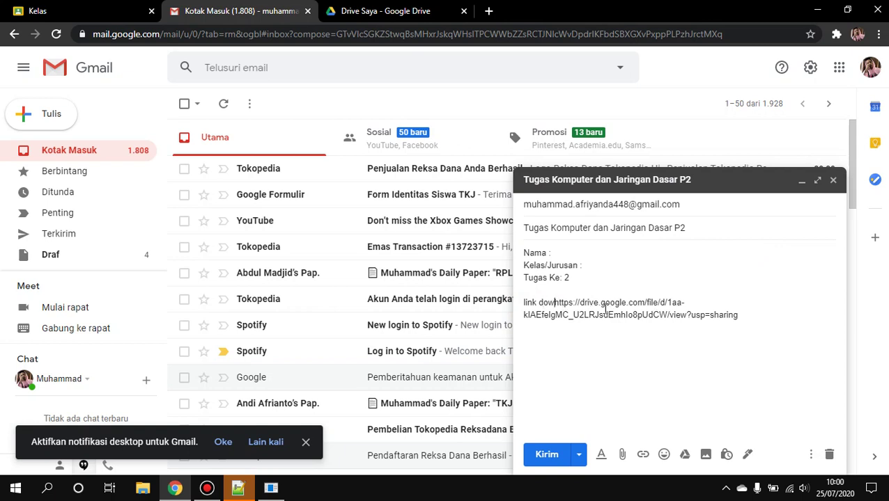
type("ad ")
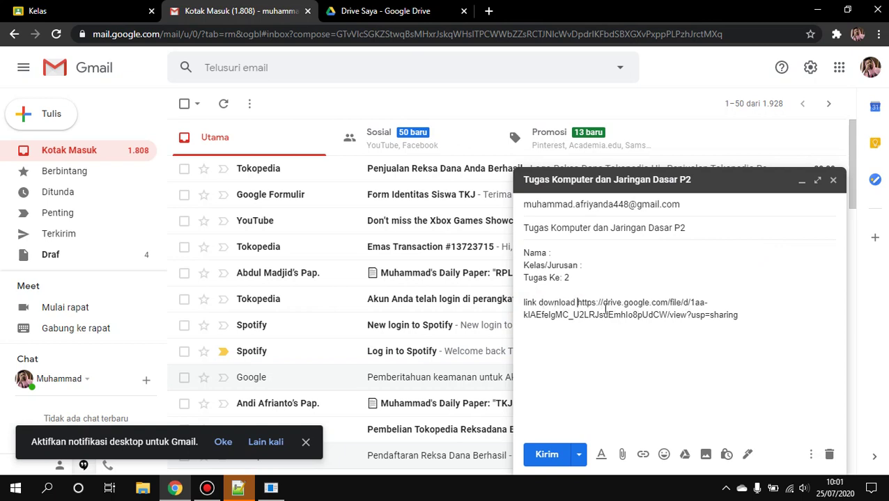
type(" :")
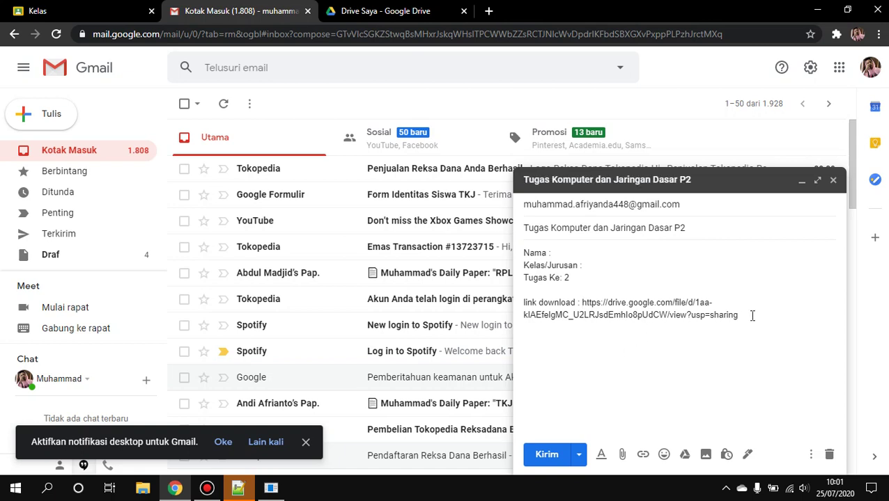
left_click_drag(752, 316, 737, 293)
left_click(770, 297)
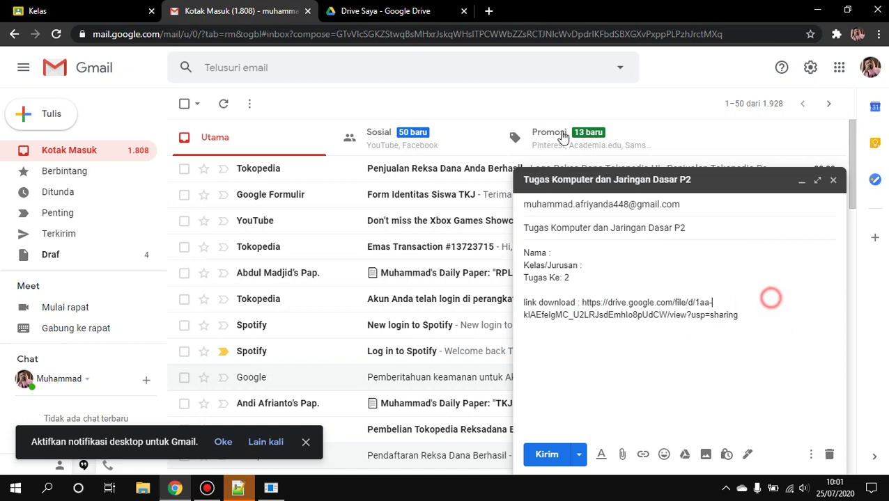
left_click(487, 11)
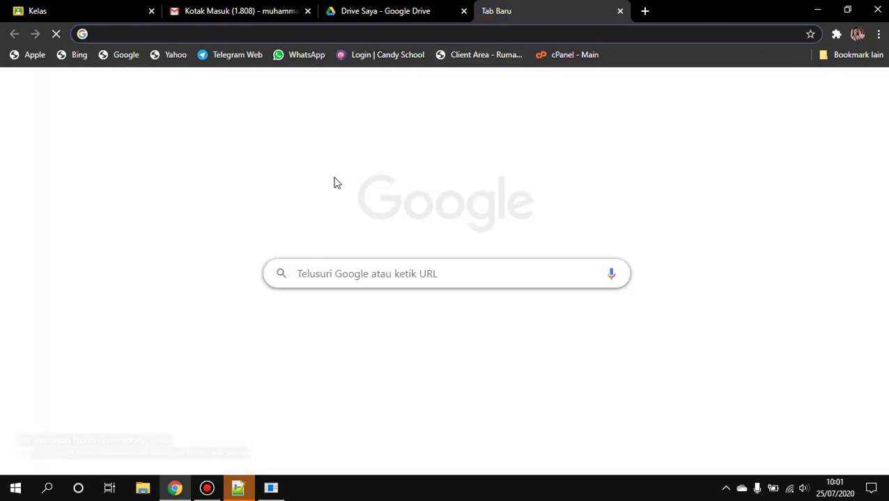
Search Google for 'short link' and open the Bitly URL shortener result
type("short ")
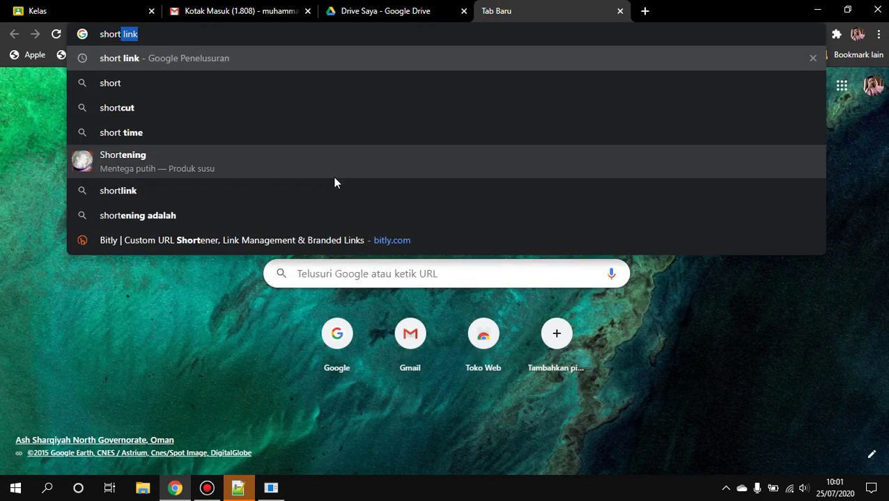
type("link")
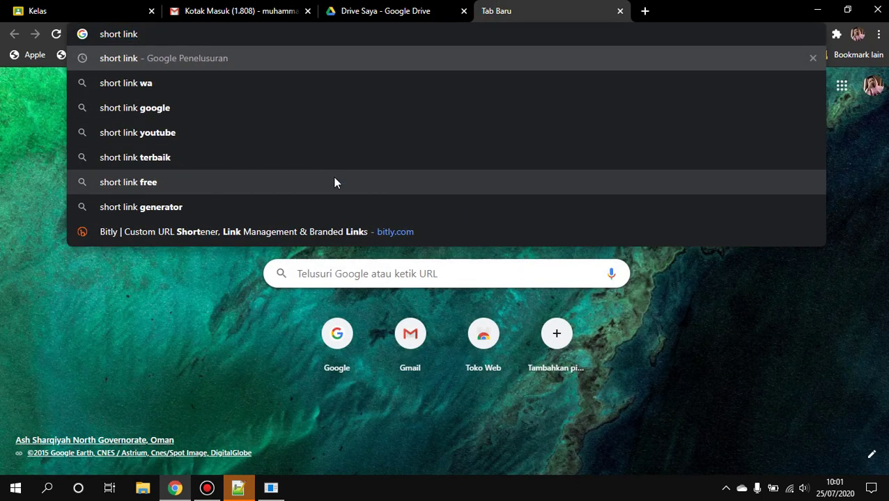
key("Return")
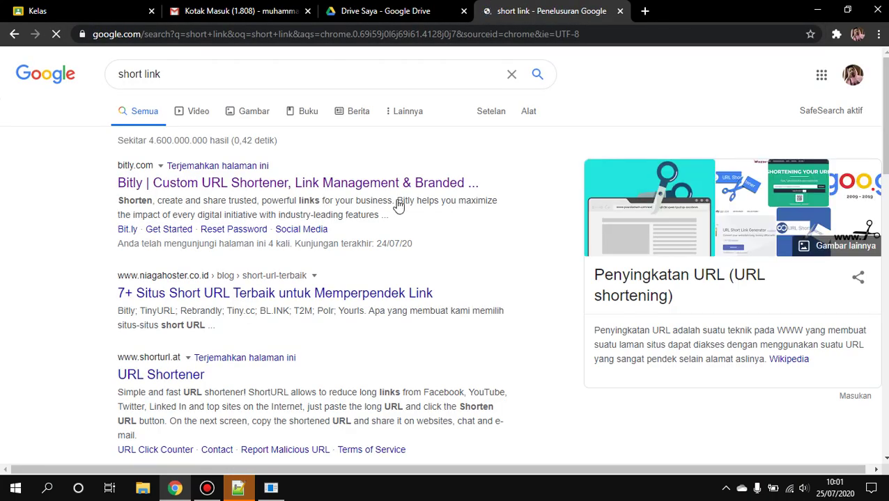
left_click(237, 185)
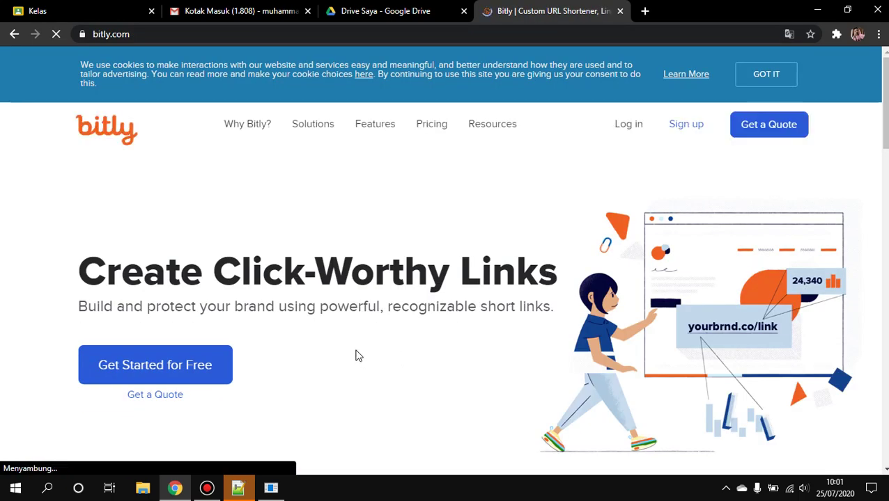
scroll(341, 358, "down", 5)
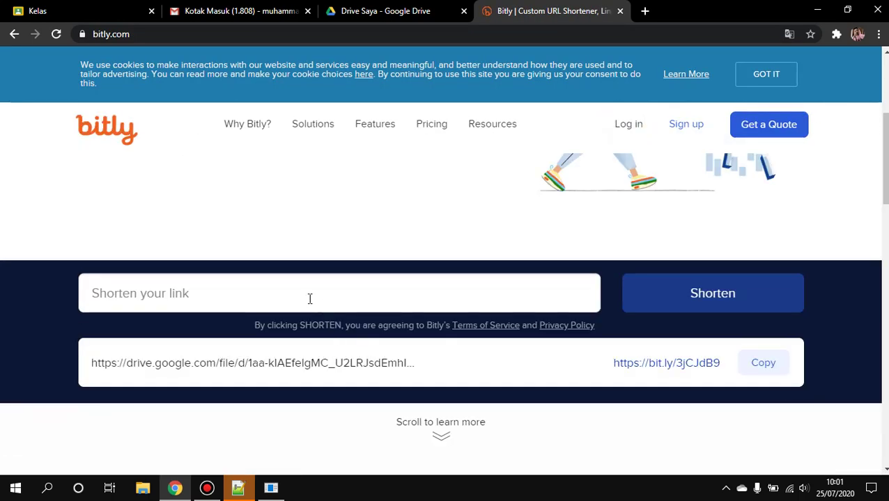
left_click(280, 291)
right_click(281, 289)
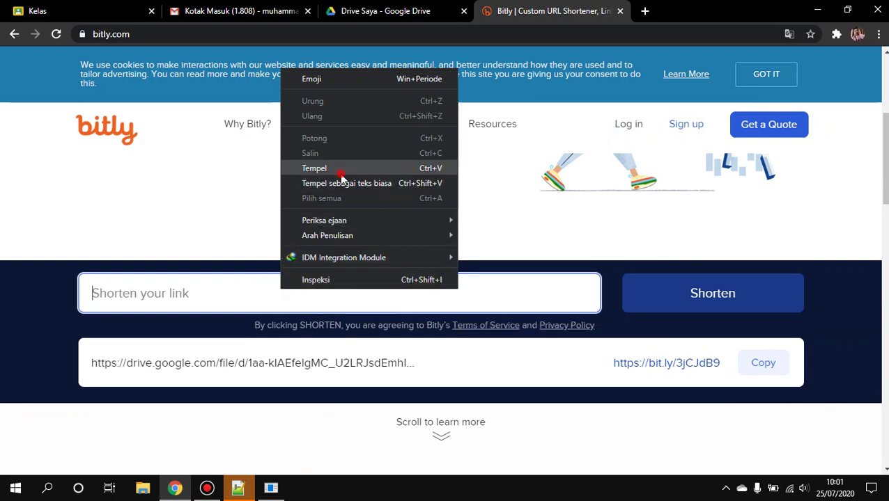
left_click(342, 174)
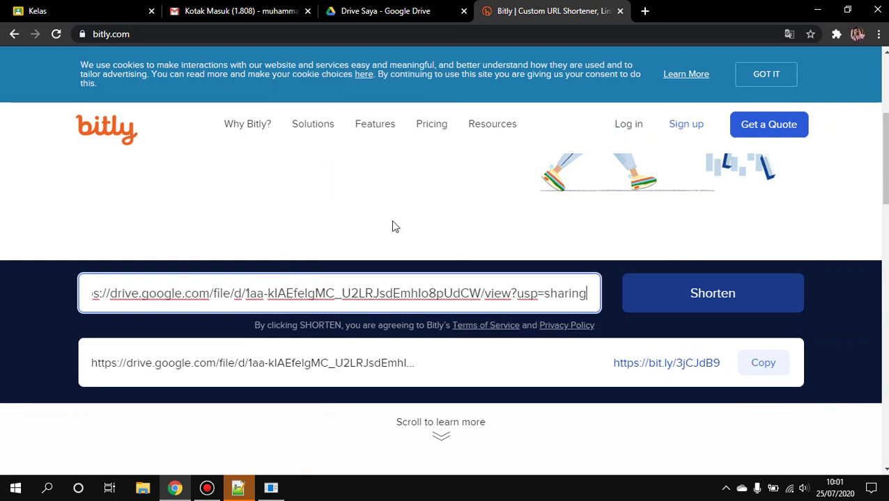
left_click(694, 303)
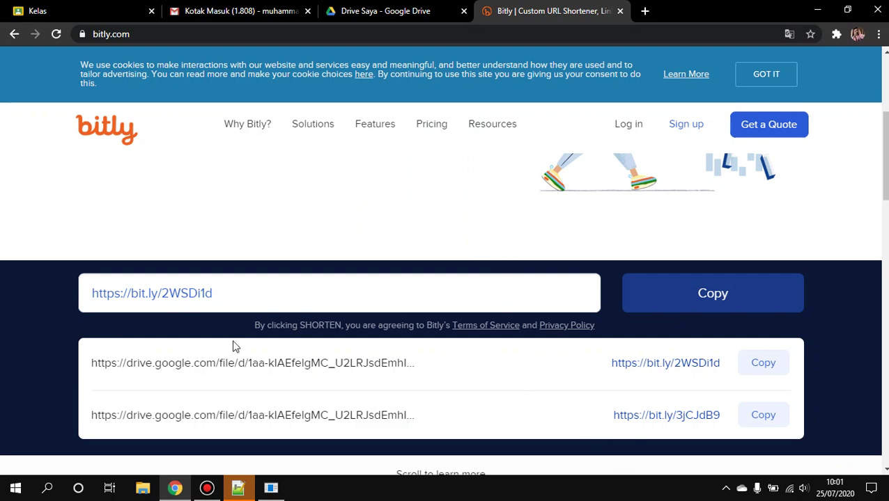
left_click(769, 366)
left_click(292, 8)
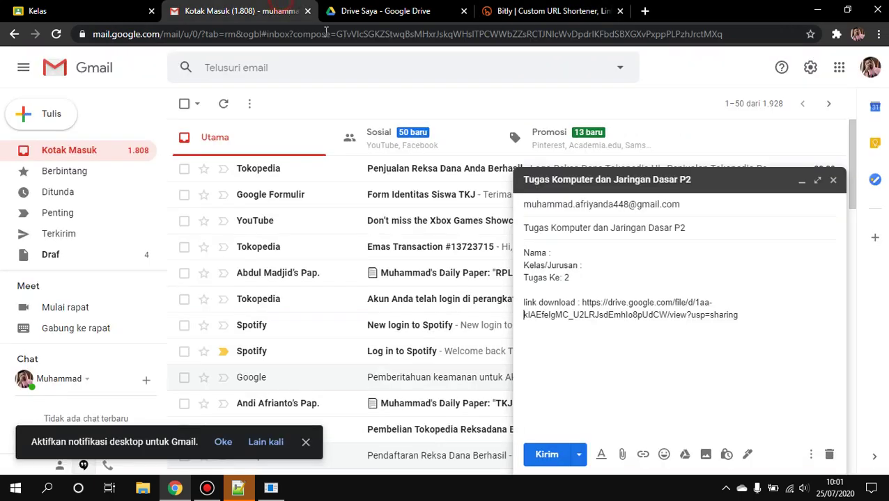
left_click_drag(761, 321, 583, 304)
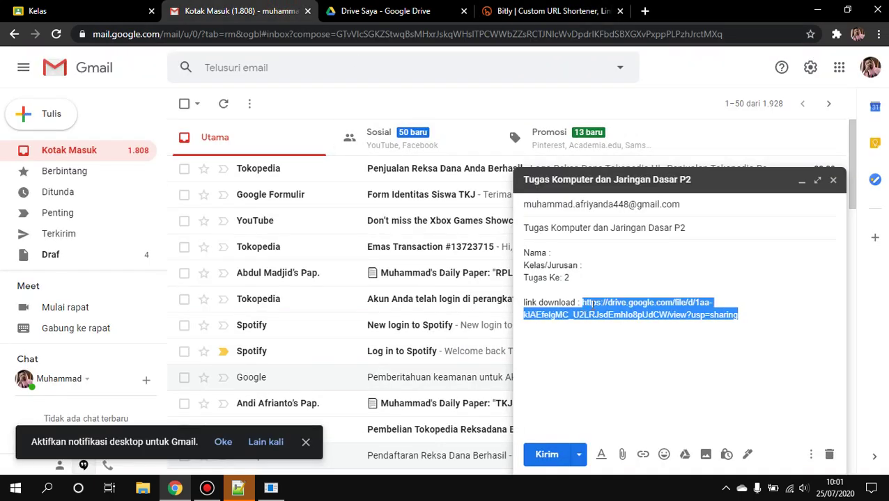
key("BackSpace")
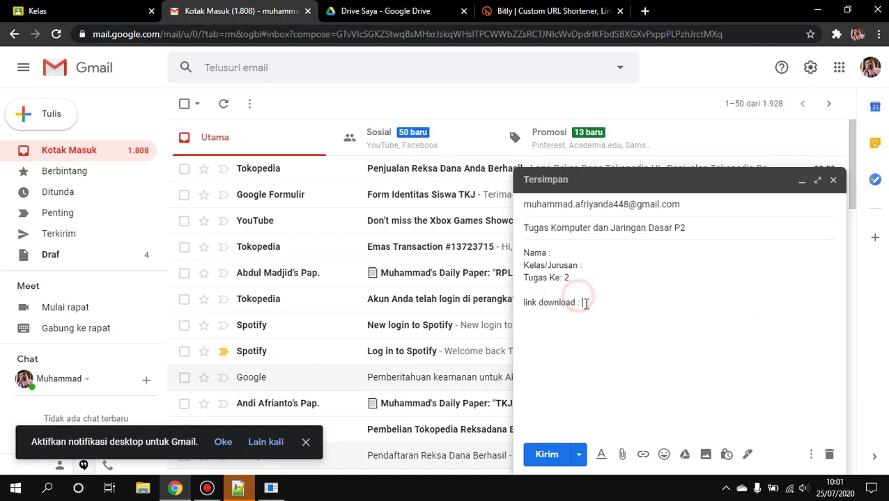
right_click(587, 305)
left_click(641, 184)
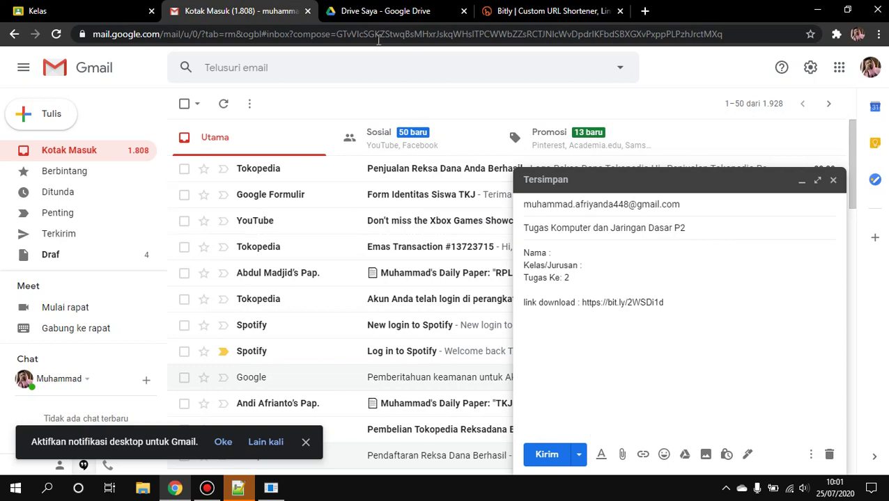
left_click(378, 11)
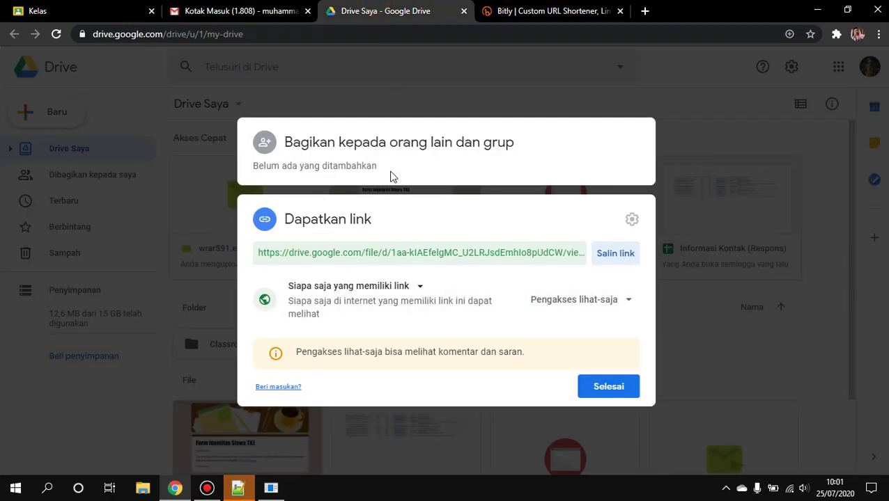
left_click(275, 7)
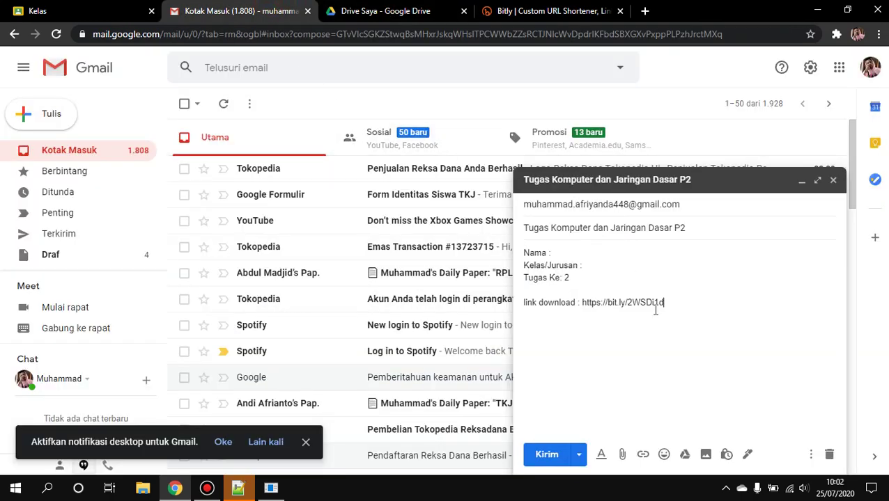